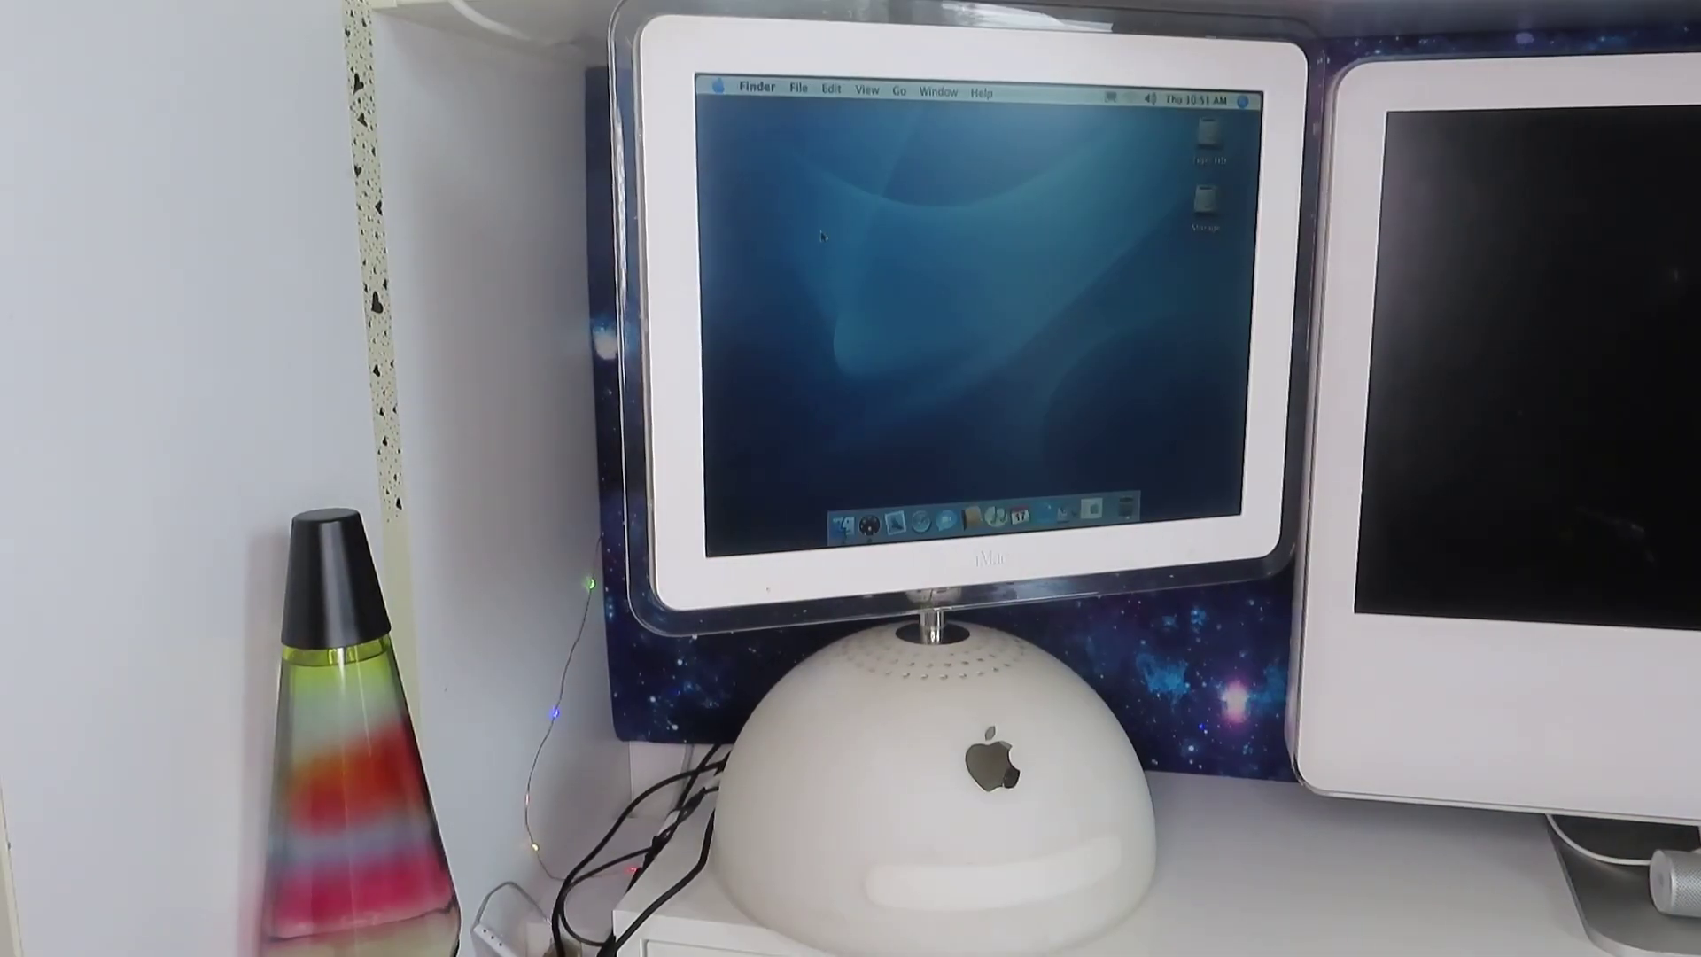
- Choose Shut Down… from the Apple menu to power off the iMac G4 under Tiger
left_click(717, 85)
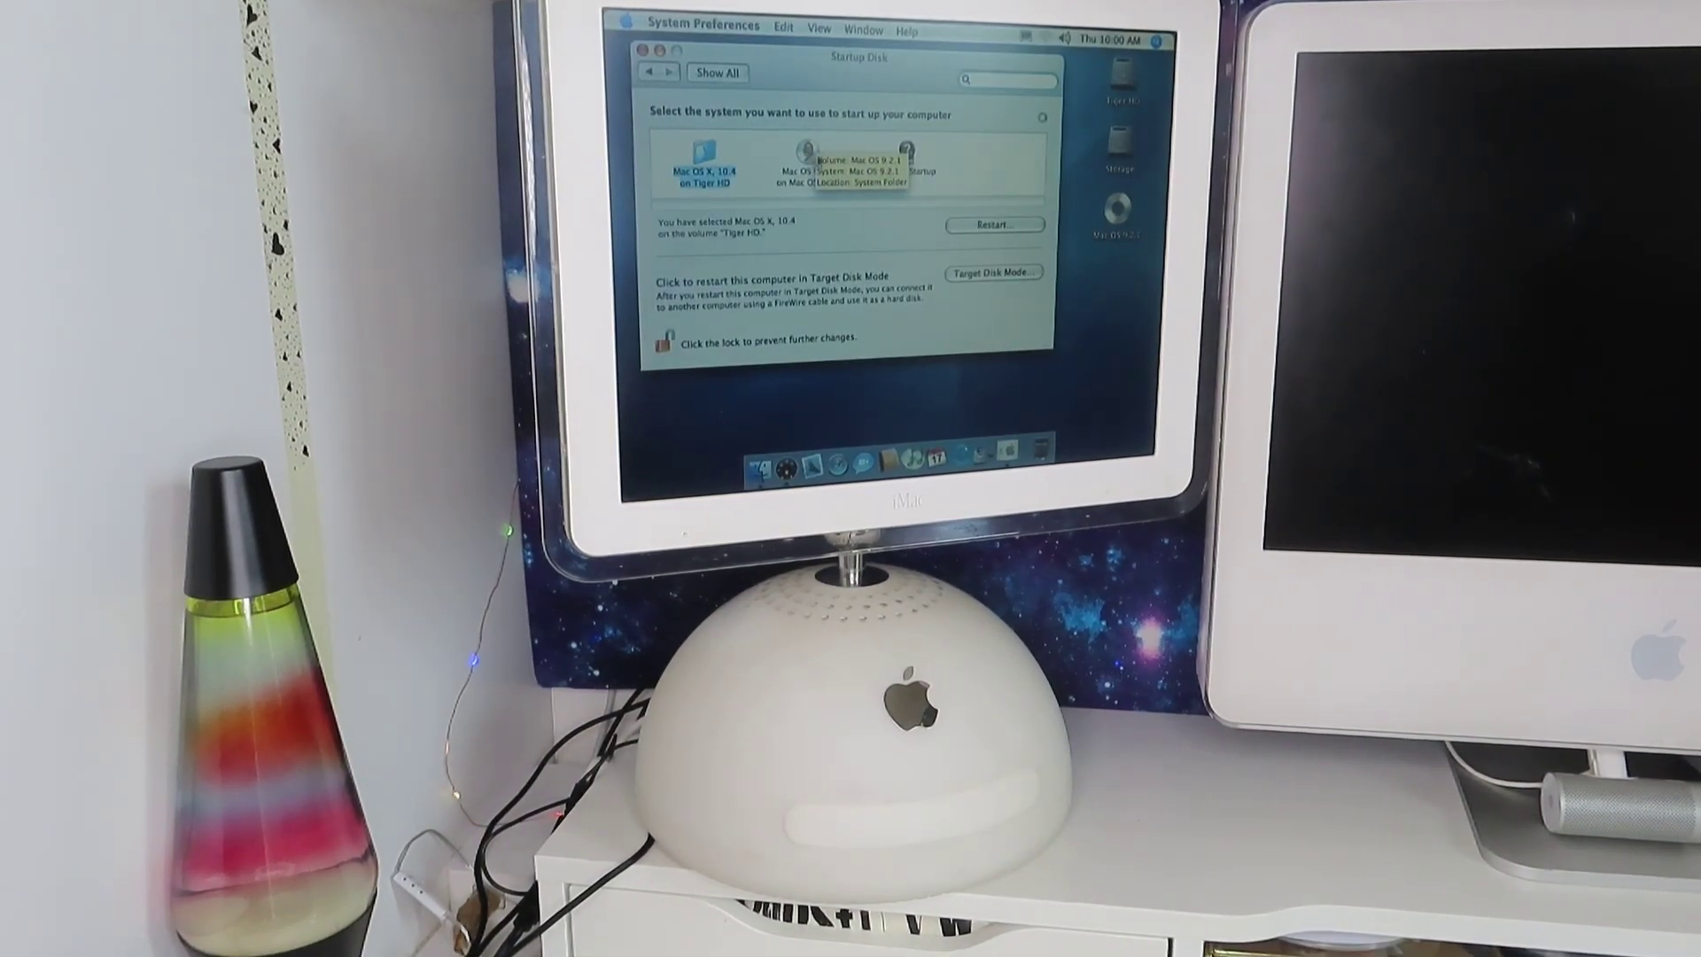
- Select the Mac OS 9.2.1 system in Startup Disk and restart the iMac into it
left_click(818, 156)
left_click(964, 227)
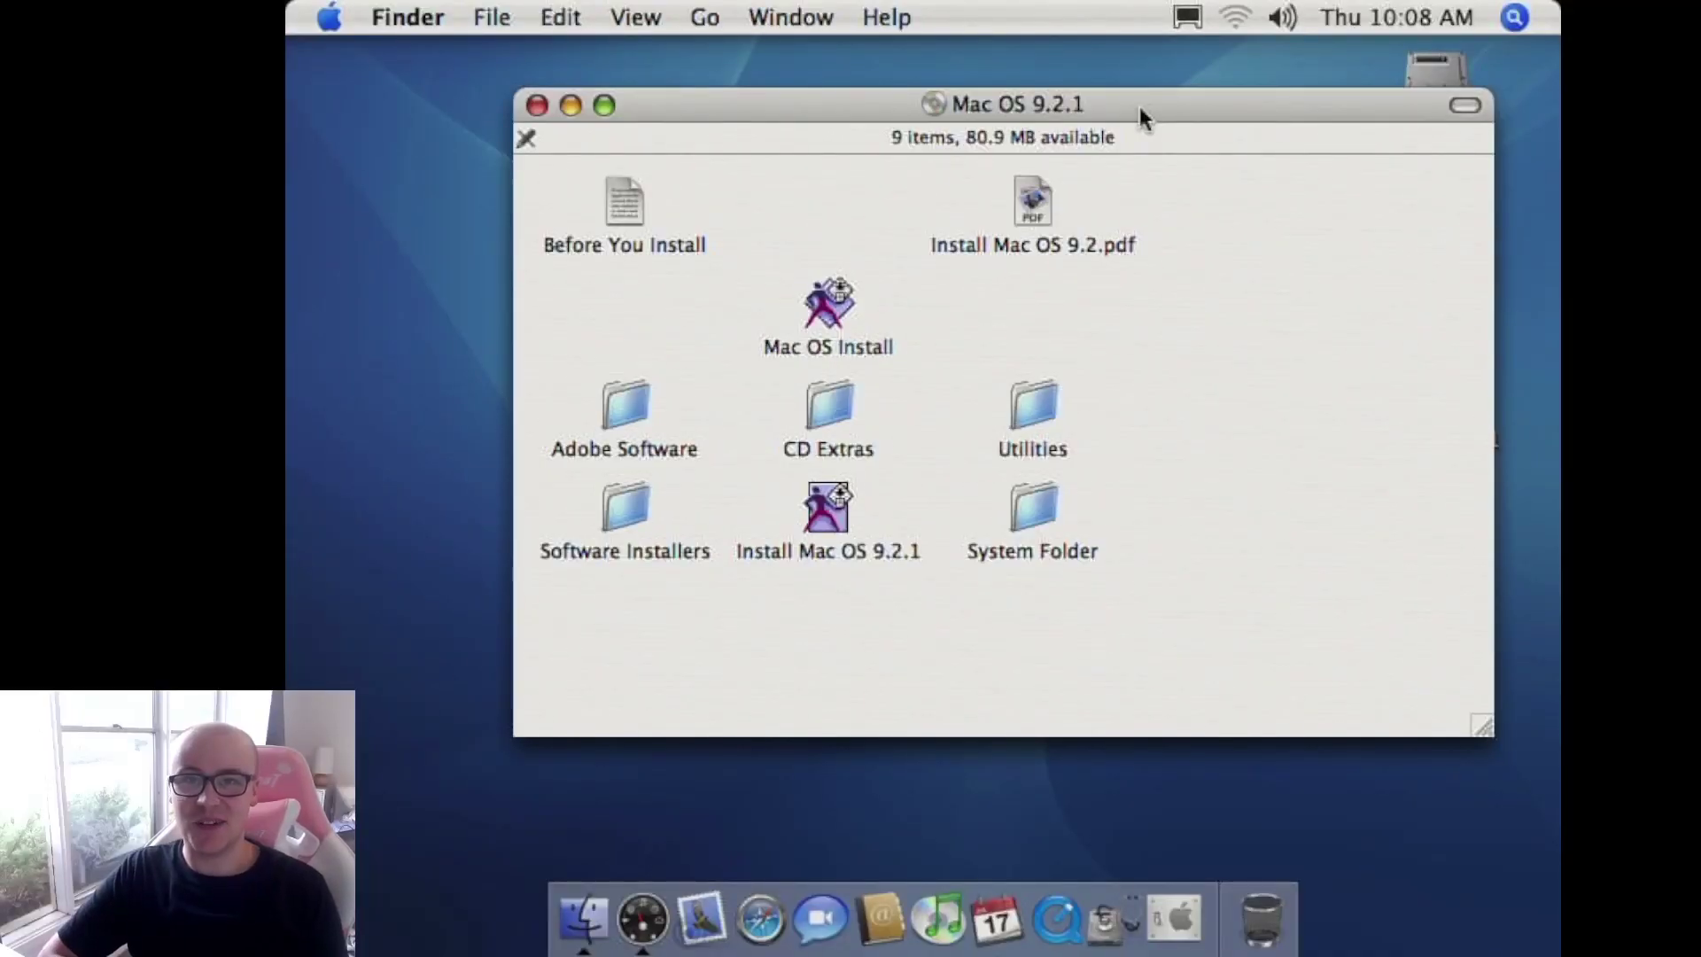
- Move the Mac OS 9.2.1 disc window aside, then close it
left_click_drag(1131, 107, 1028, 106)
left_click_drag(435, 108, 472, 158)
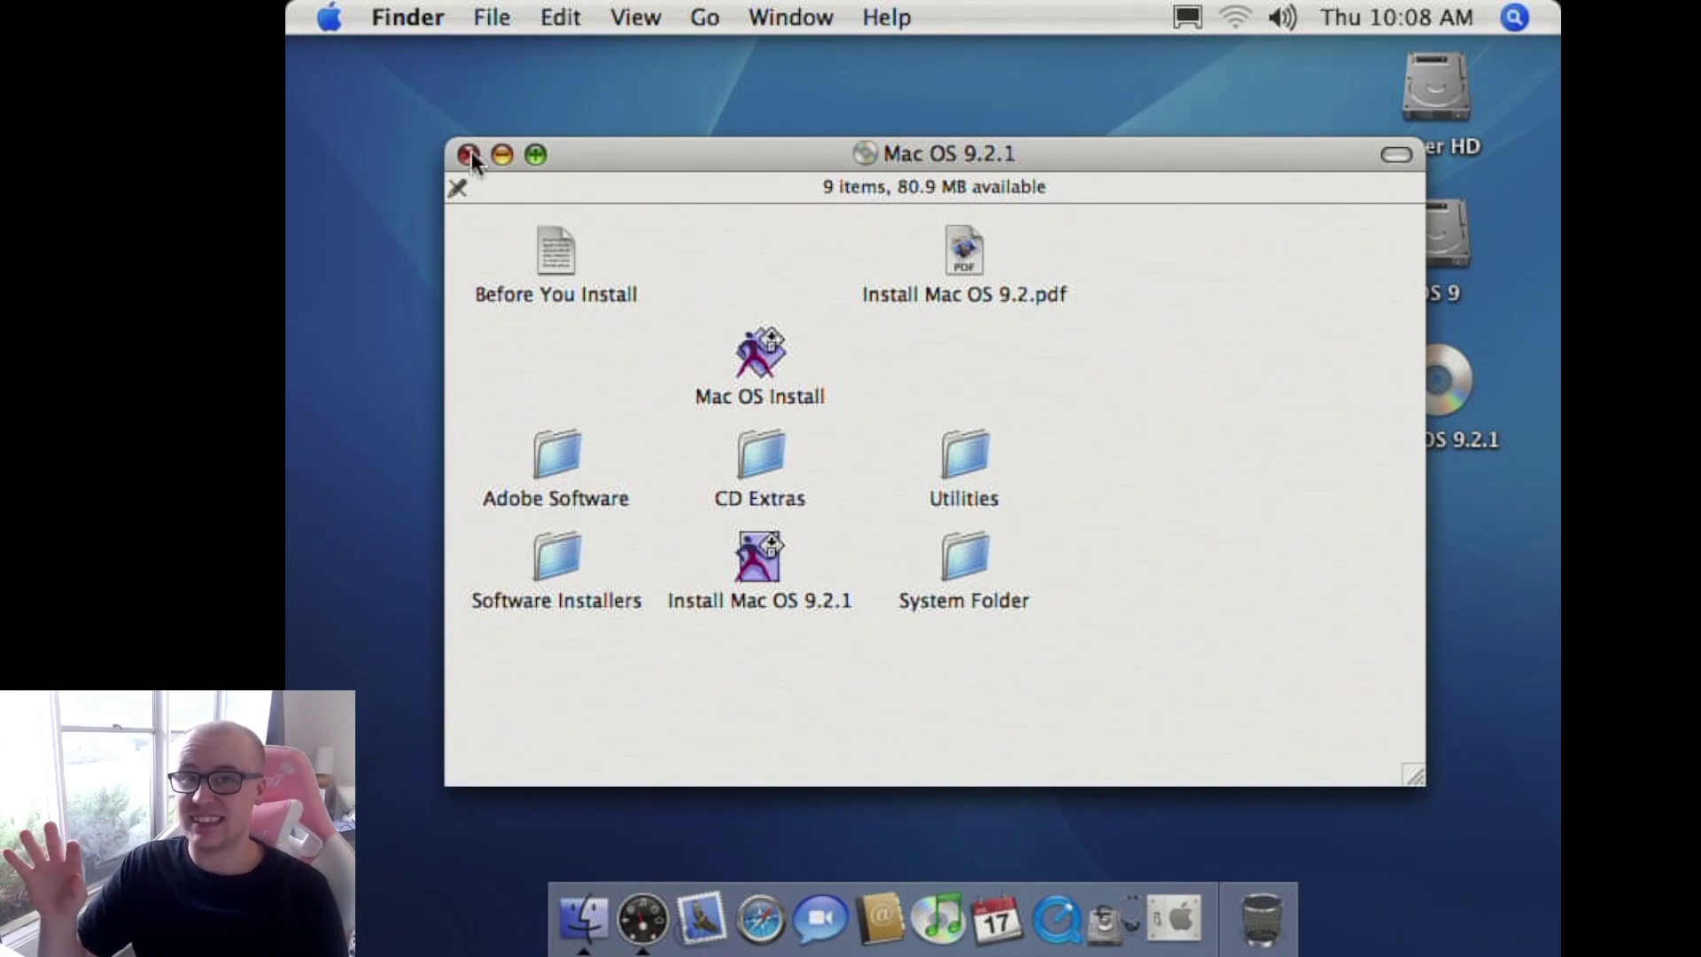
left_click(470, 155)
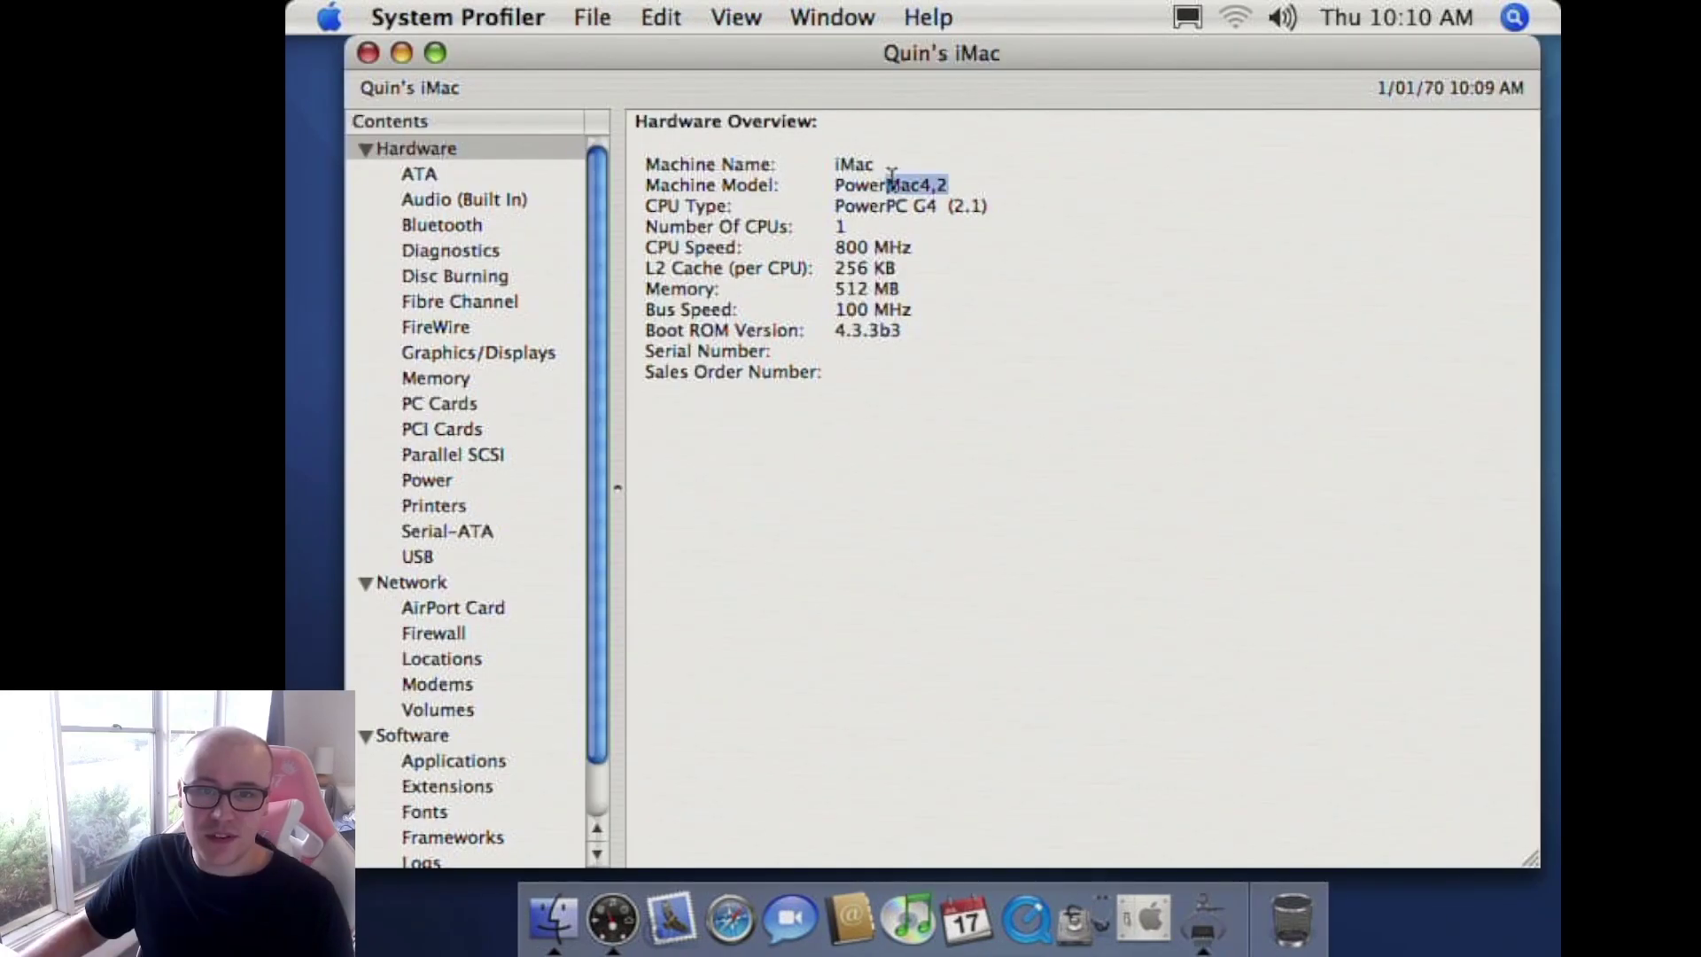
- Highlight the PowerMac4,2 machine model in Hardware Overview, then quit System Profiler
left_click_drag(886, 185, 838, 183)
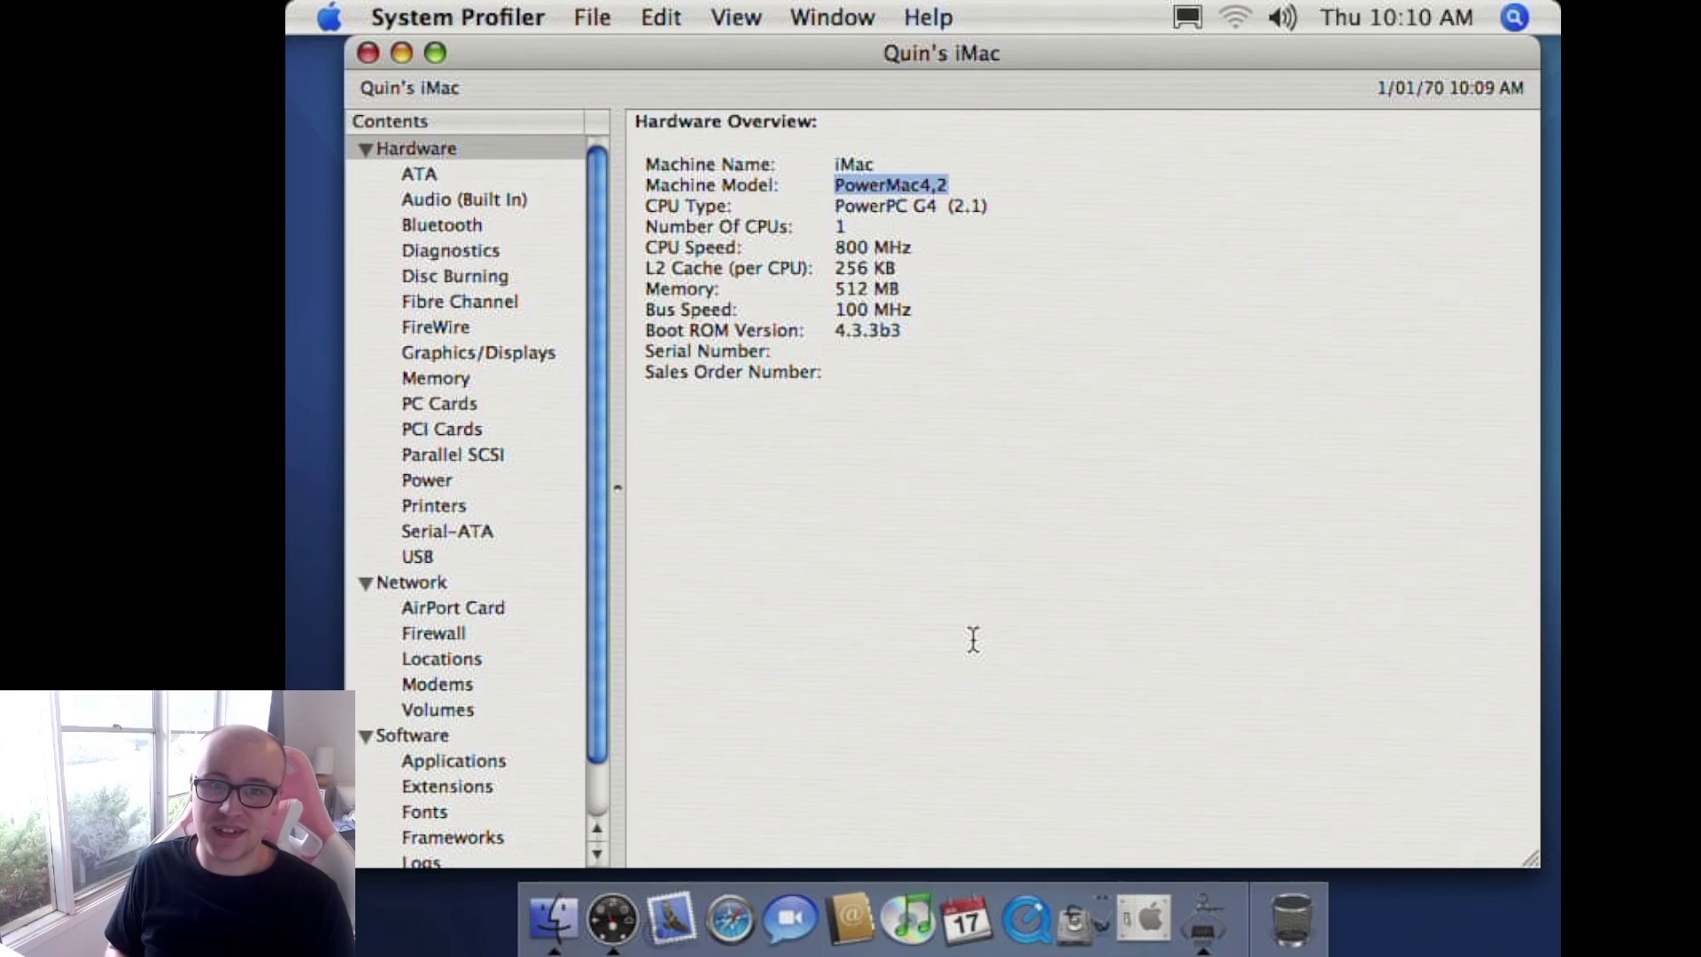
key("super+q")
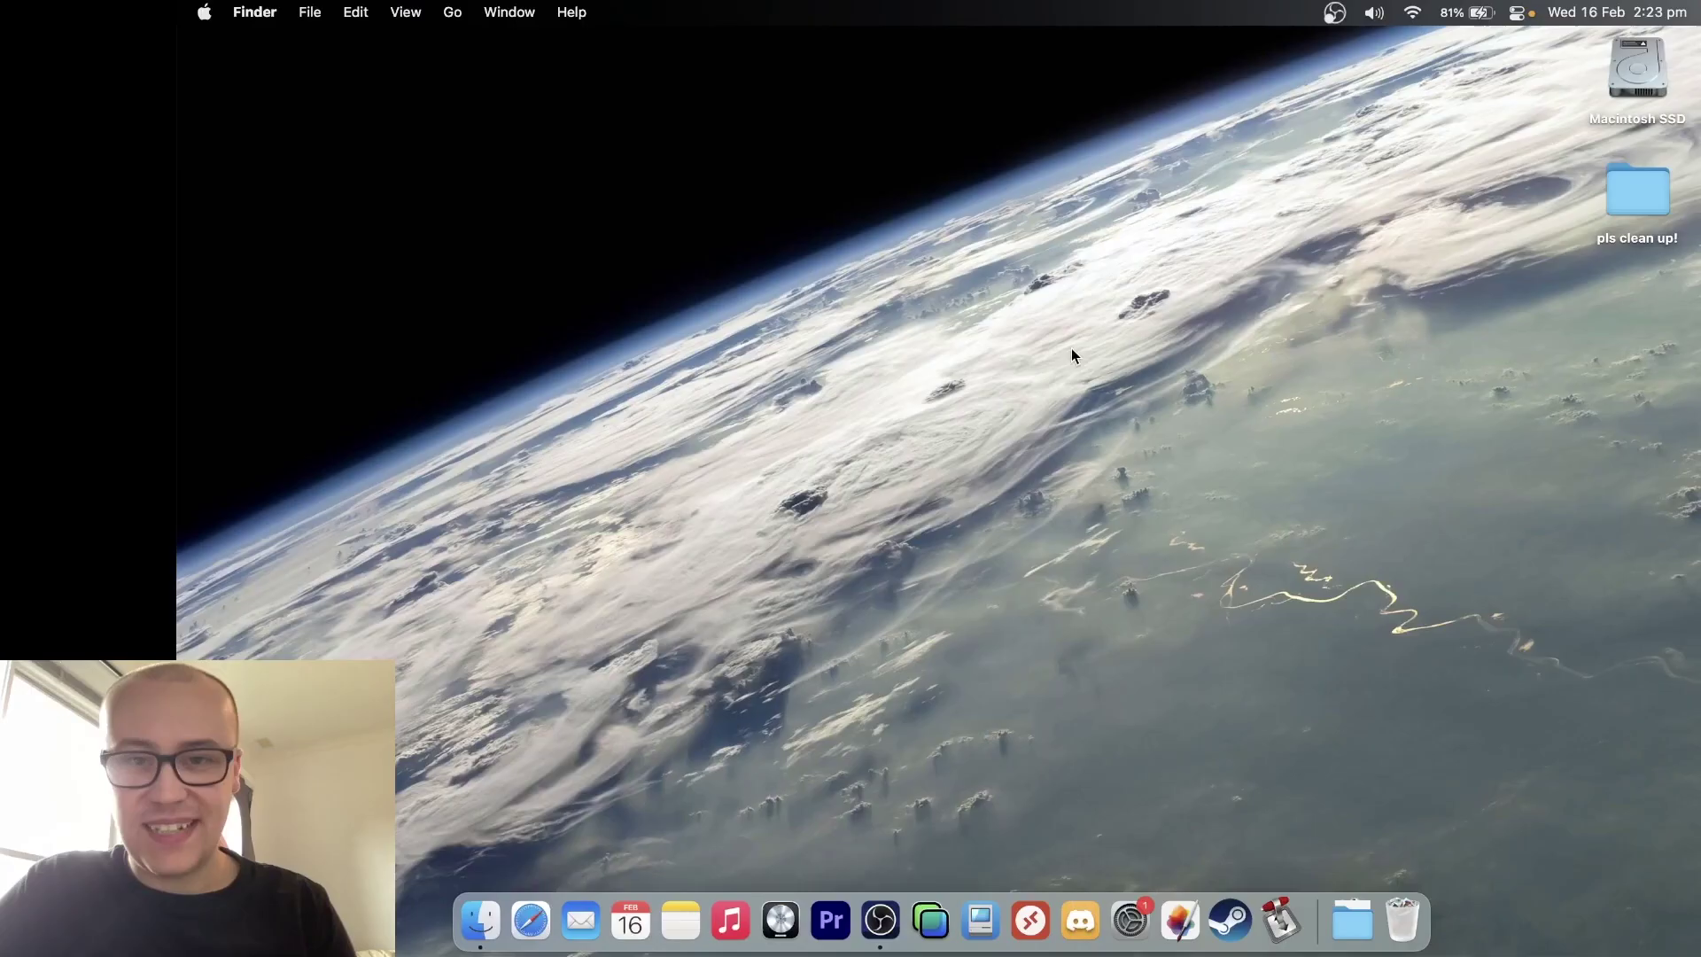
- Connect to the remote Mac MILKYWAY through Screen Sharing
left_click(930, 919)
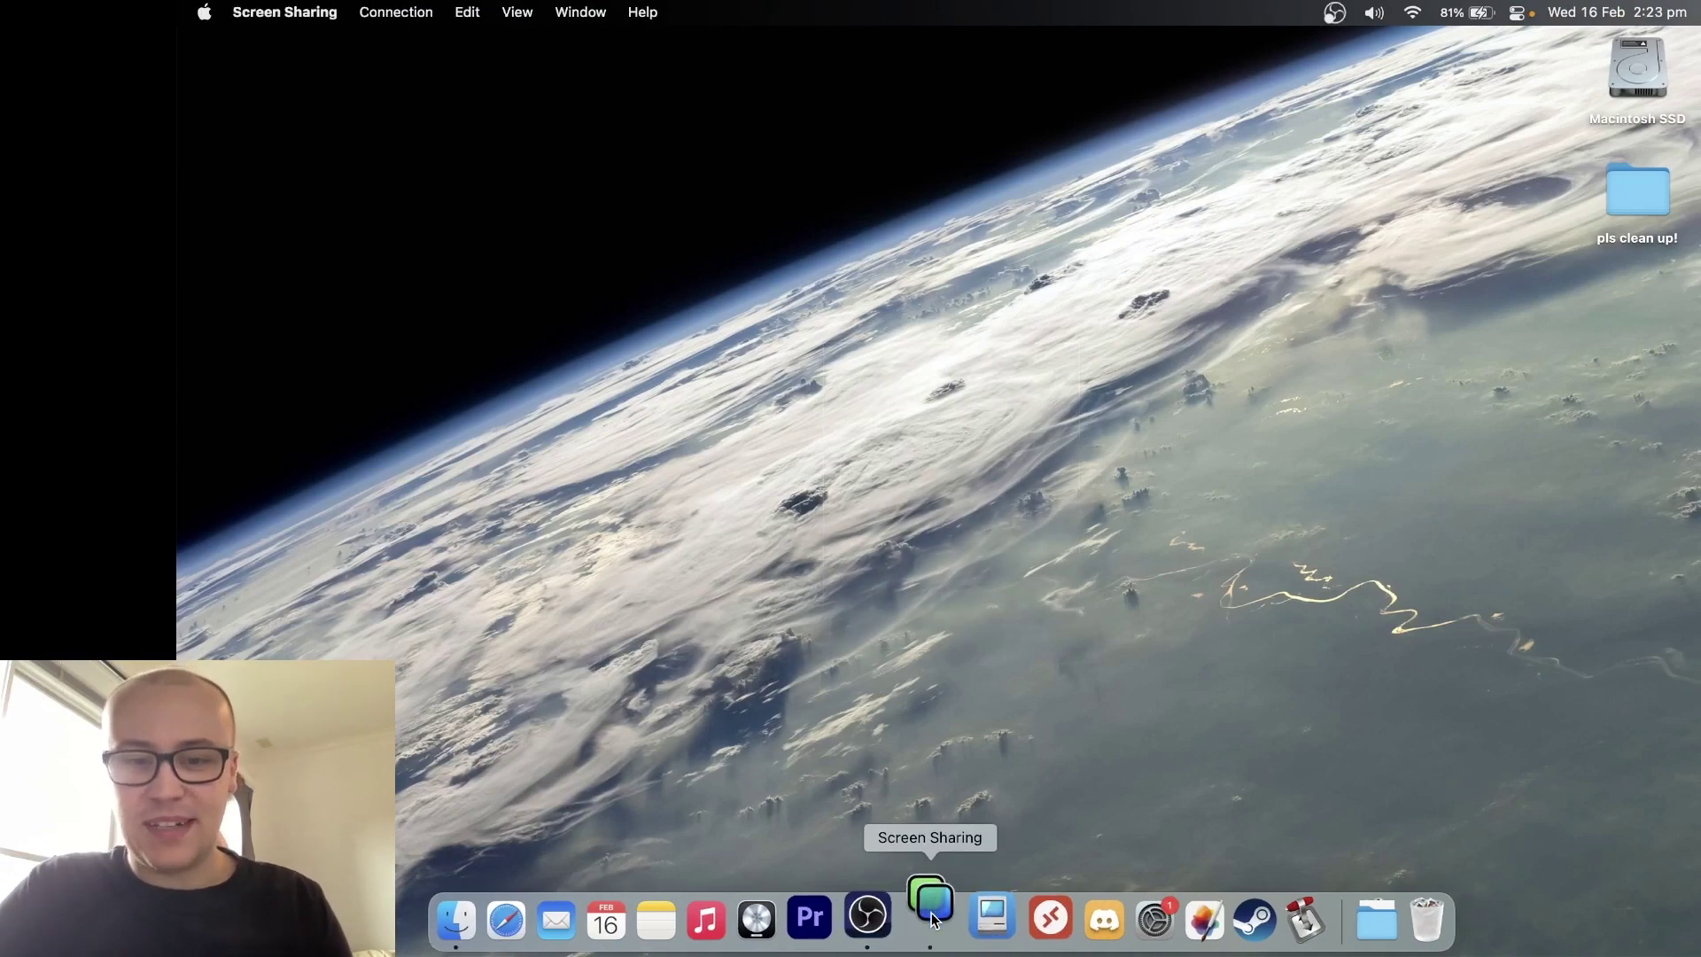
type("MILK")
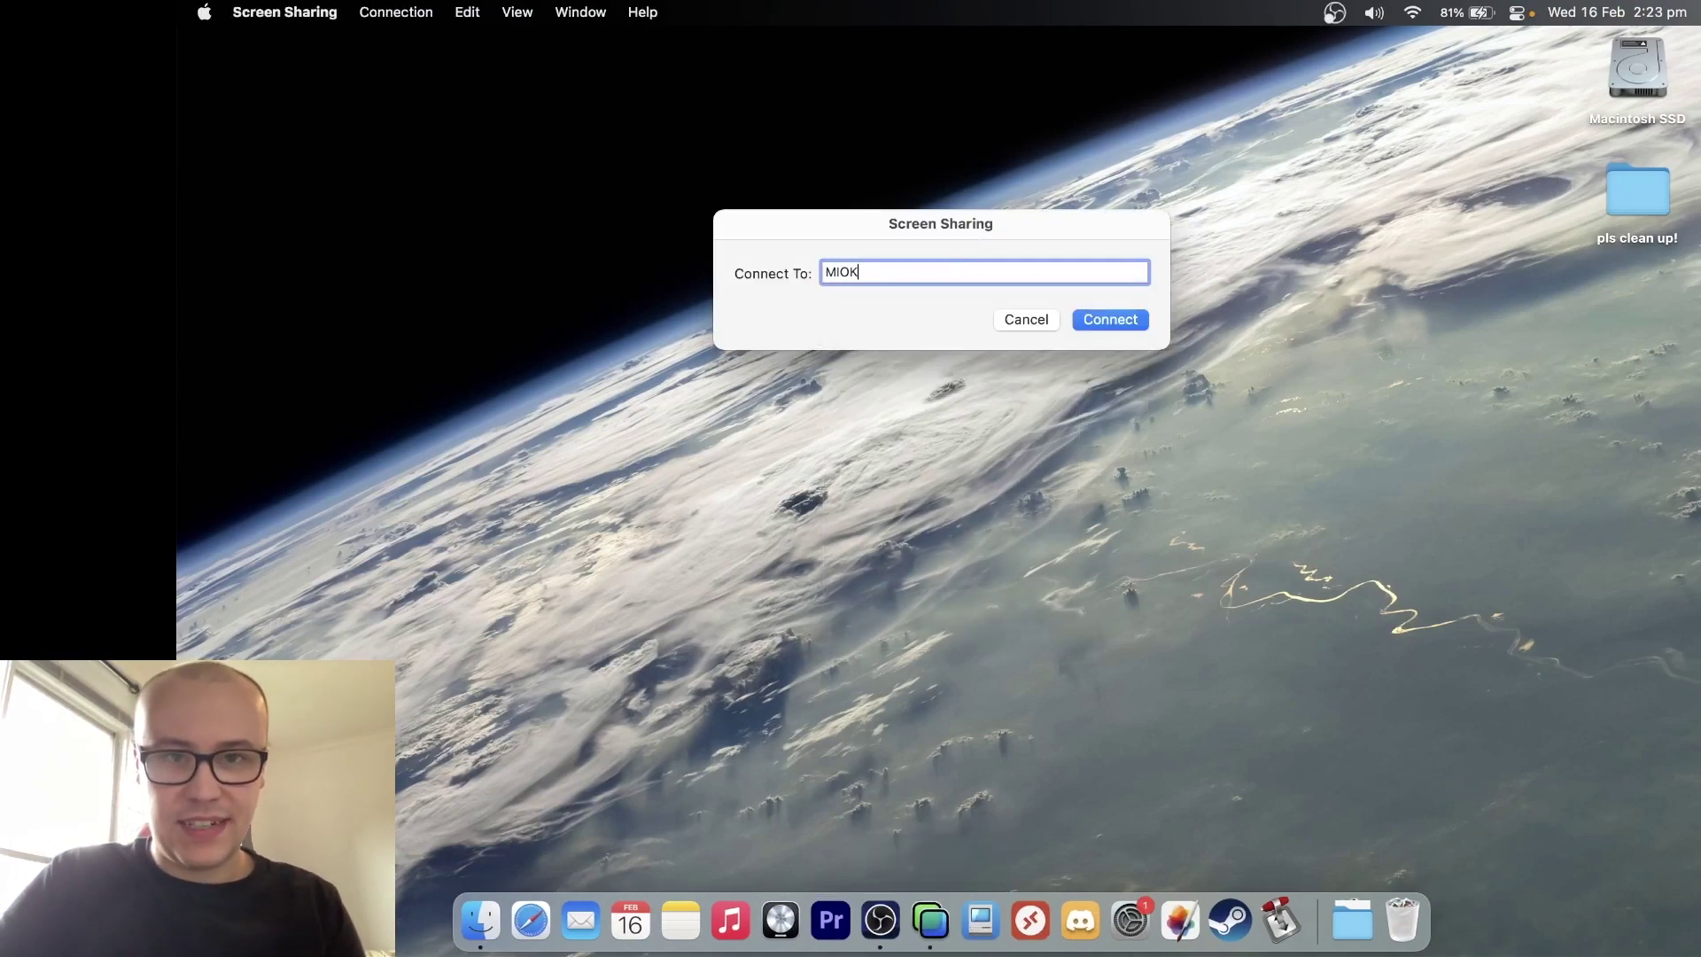
key("Down")
key("Return")
left_click_drag(741, 316, 825, 478)
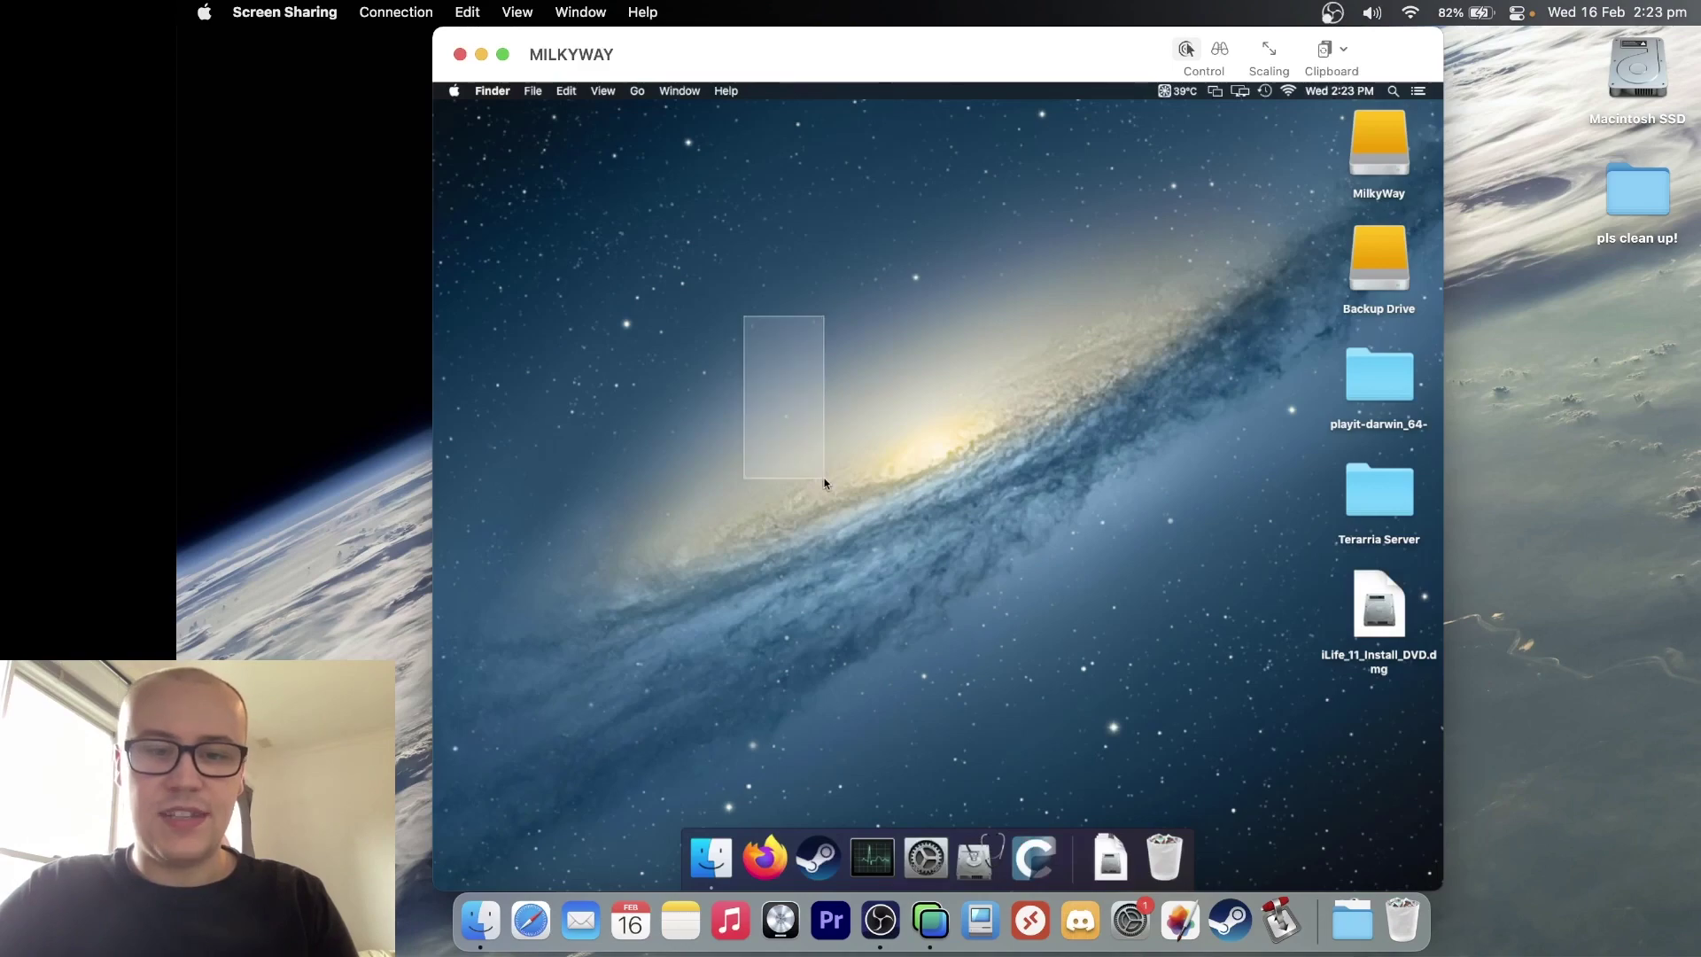
- In Firefox, open the Mac OS 9.2.2 Universal Installer page from macintoshrepository.org search results
left_click(767, 857)
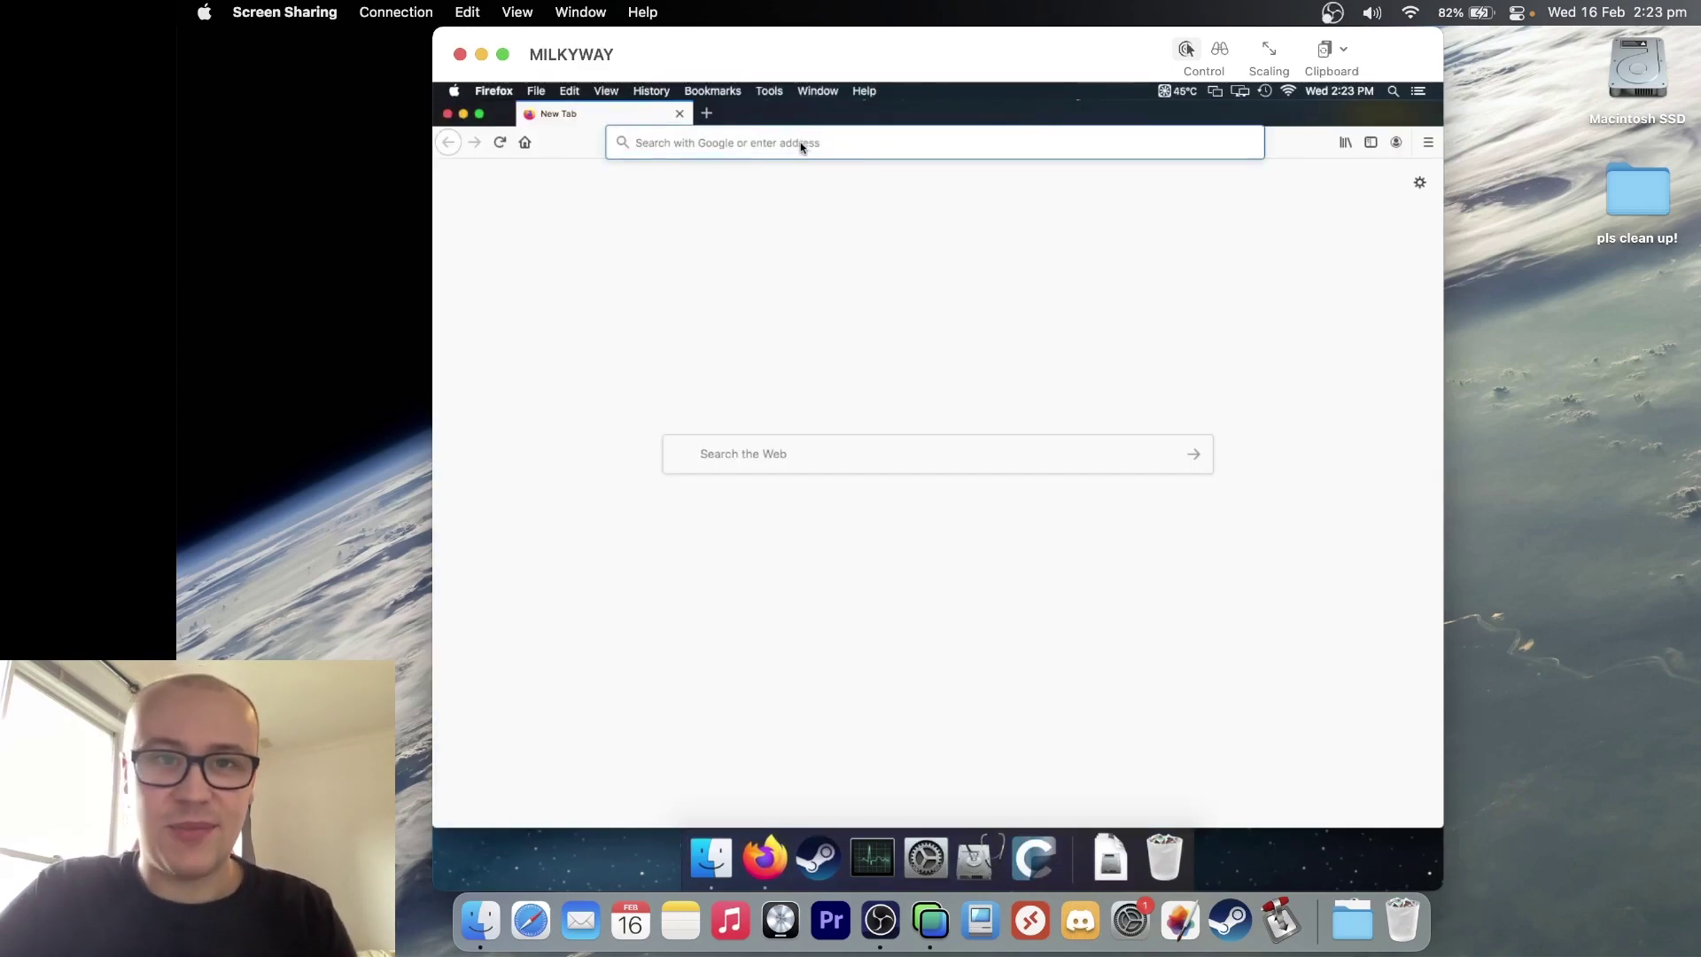
left_click(801, 144)
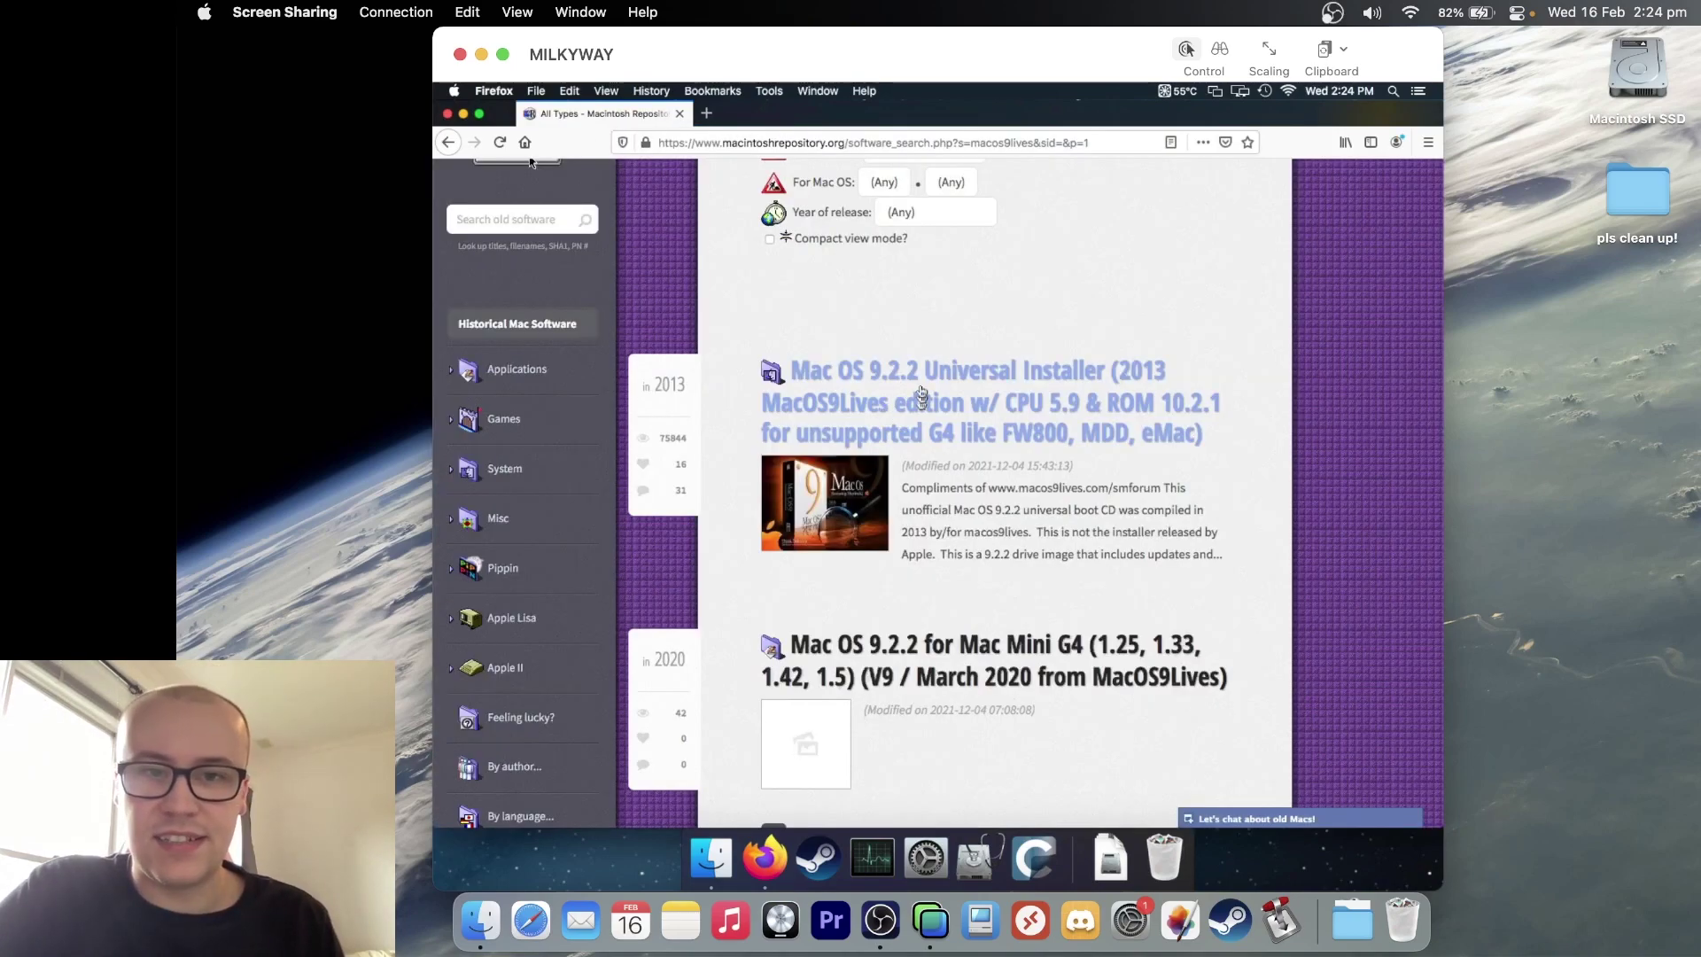
left_click(915, 407)
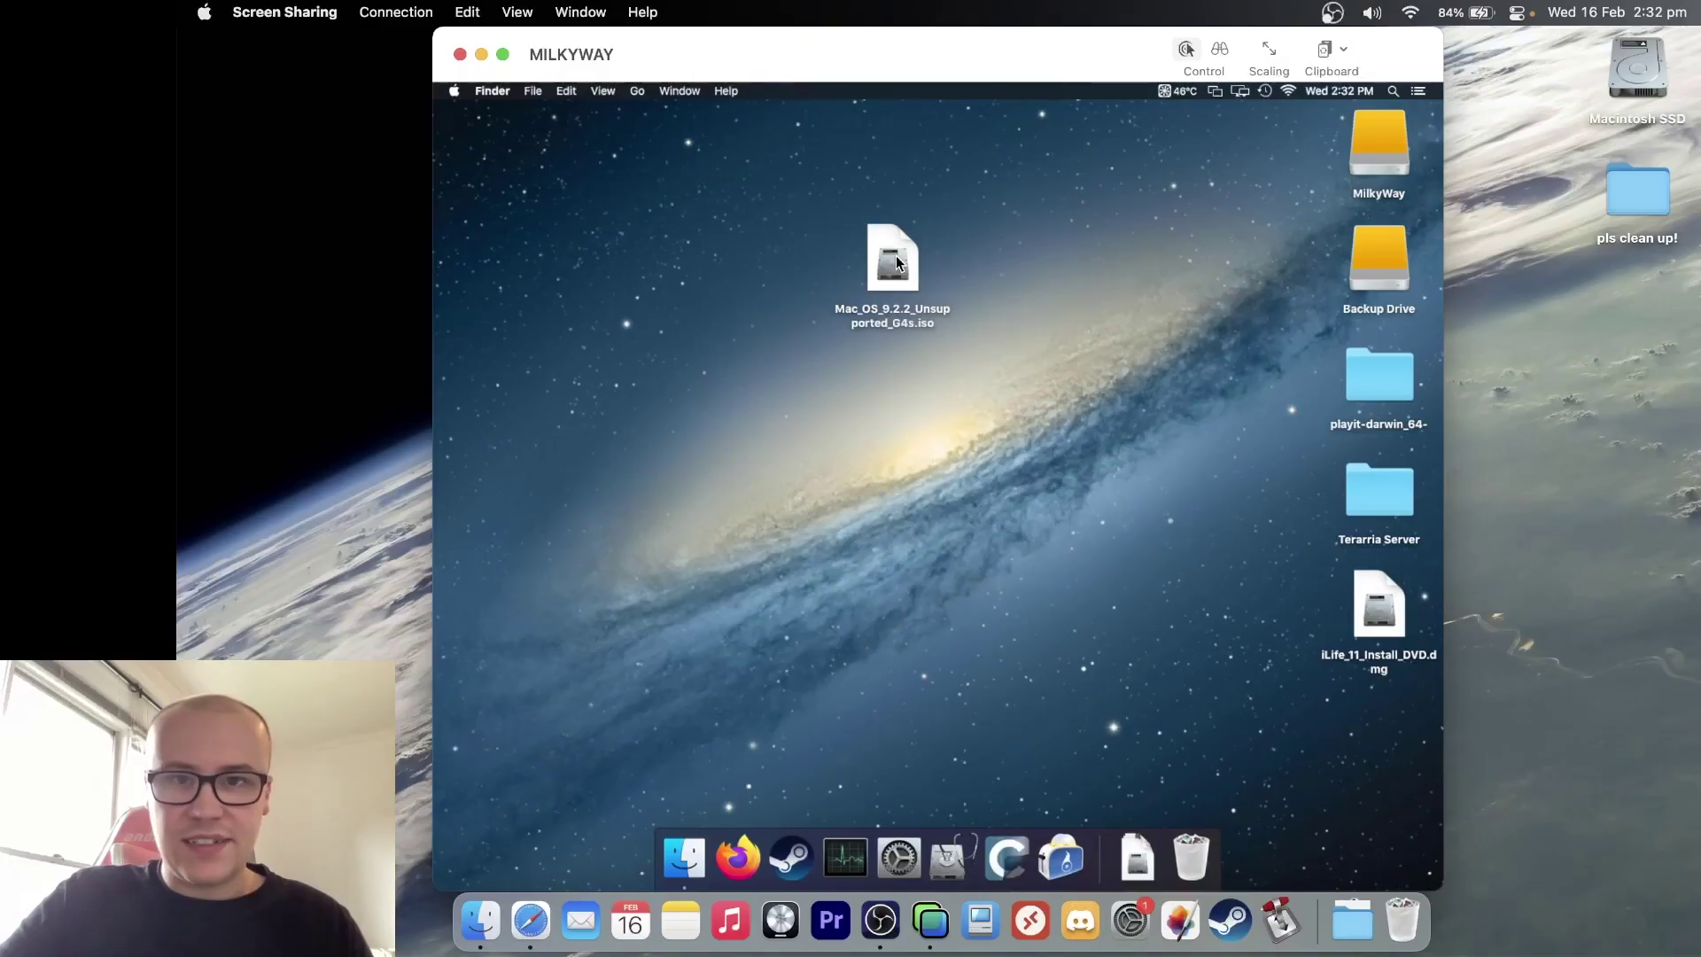
- Start burning Mac_OS_9.2.2_Unsupported_G4s.iso onto a disc with Burn Disk Image to Disc…
right_click(898, 256)
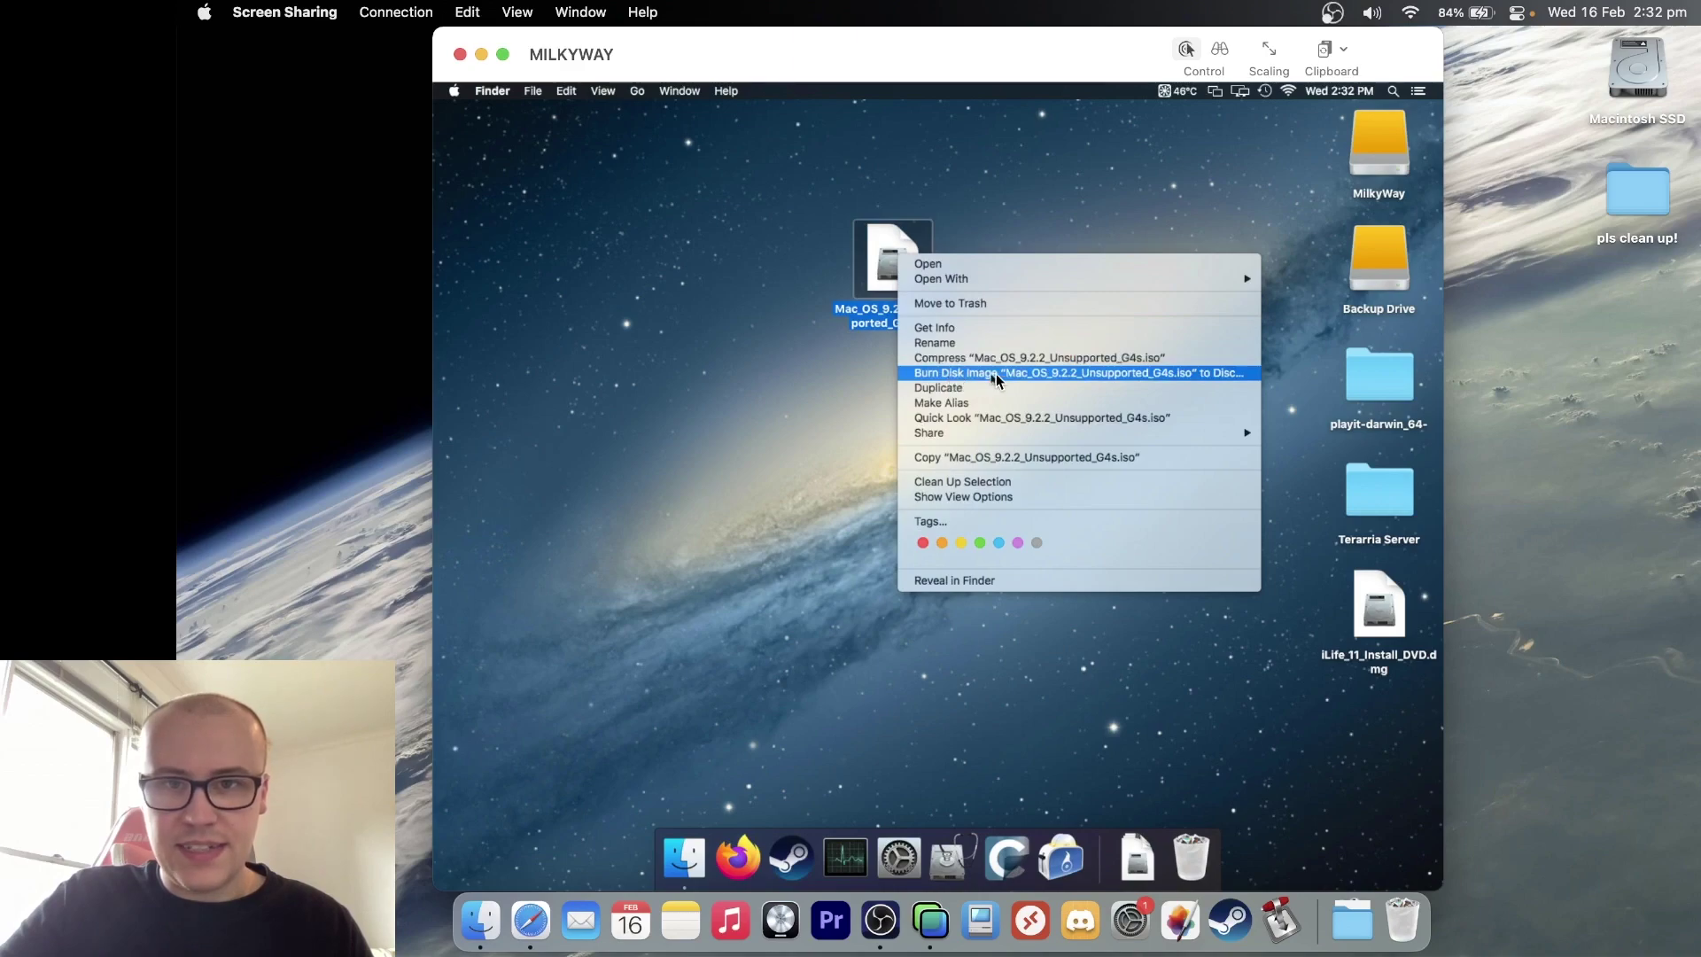
left_click(1027, 382)
key("Return")
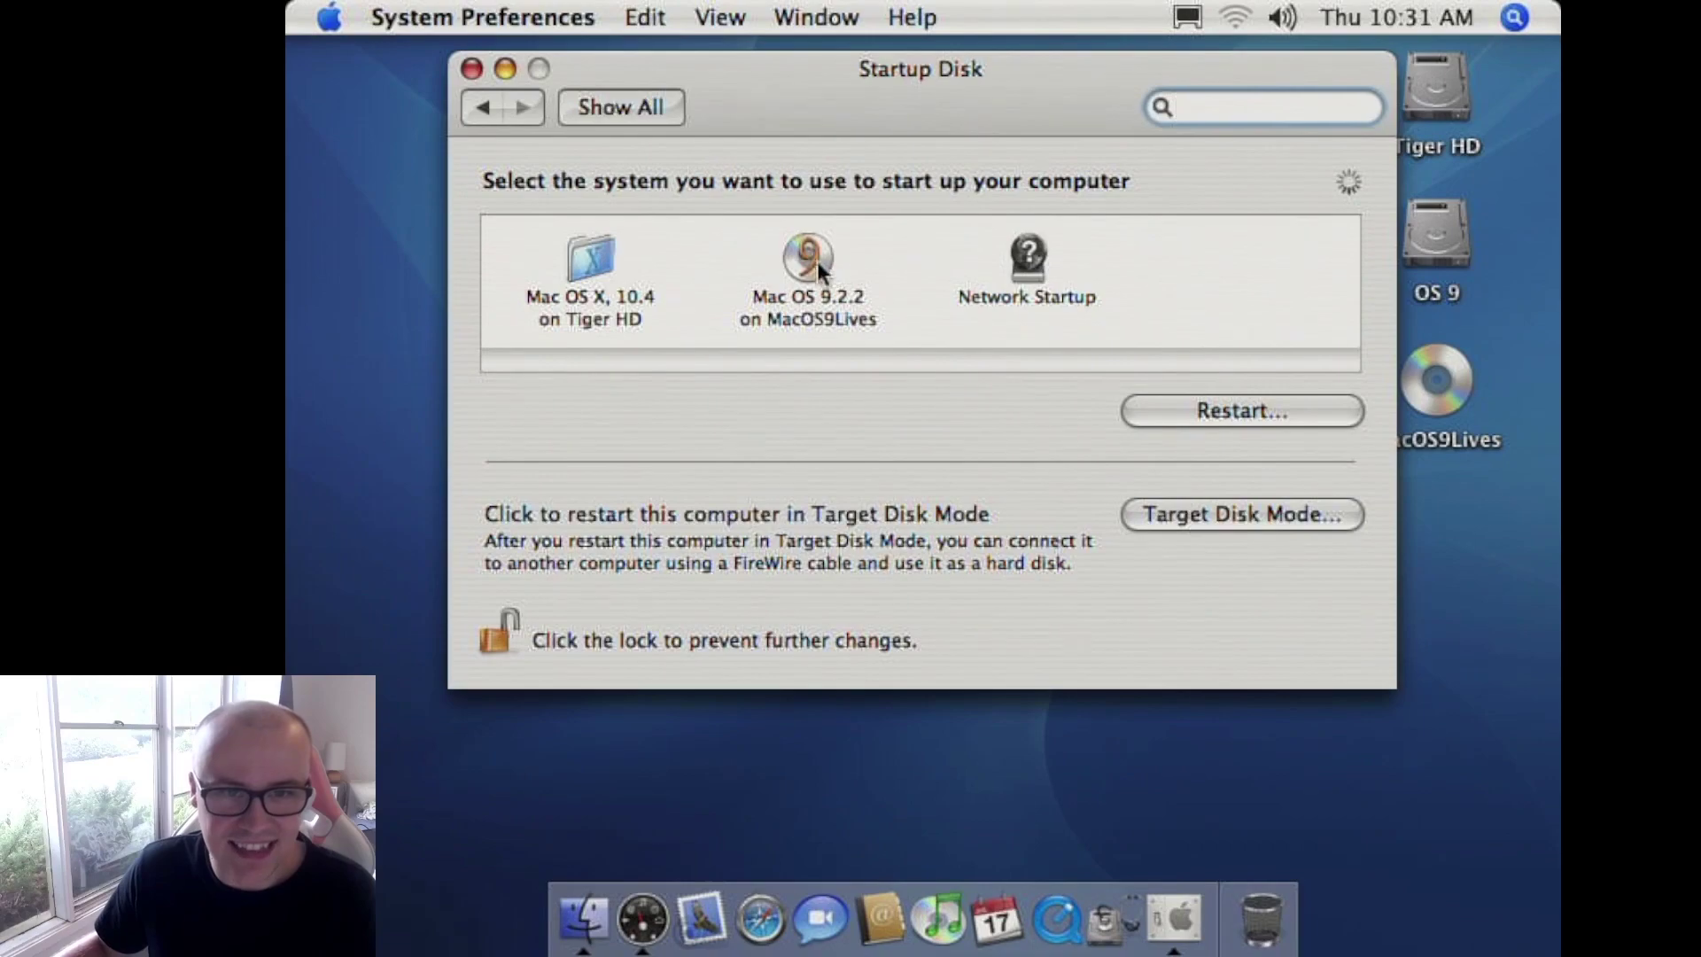
- Set Mac OS 9.2.2 on MacOS9Lives as the startup disk and restart
left_click(815, 259)
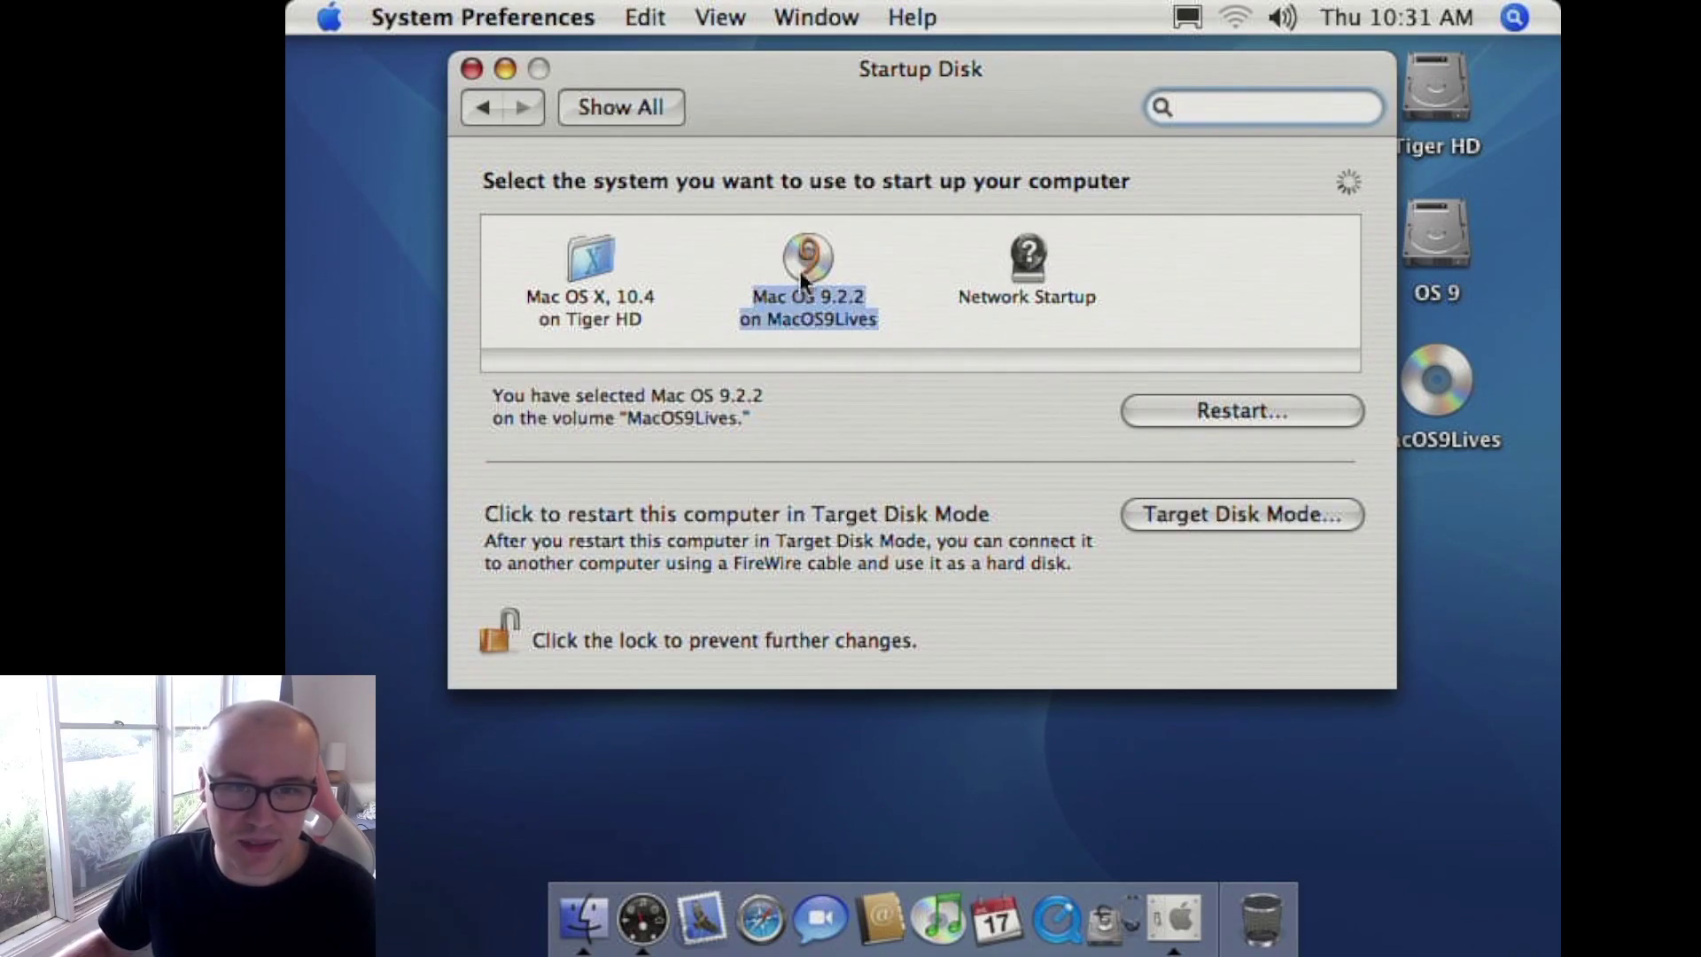
left_click(1278, 409)
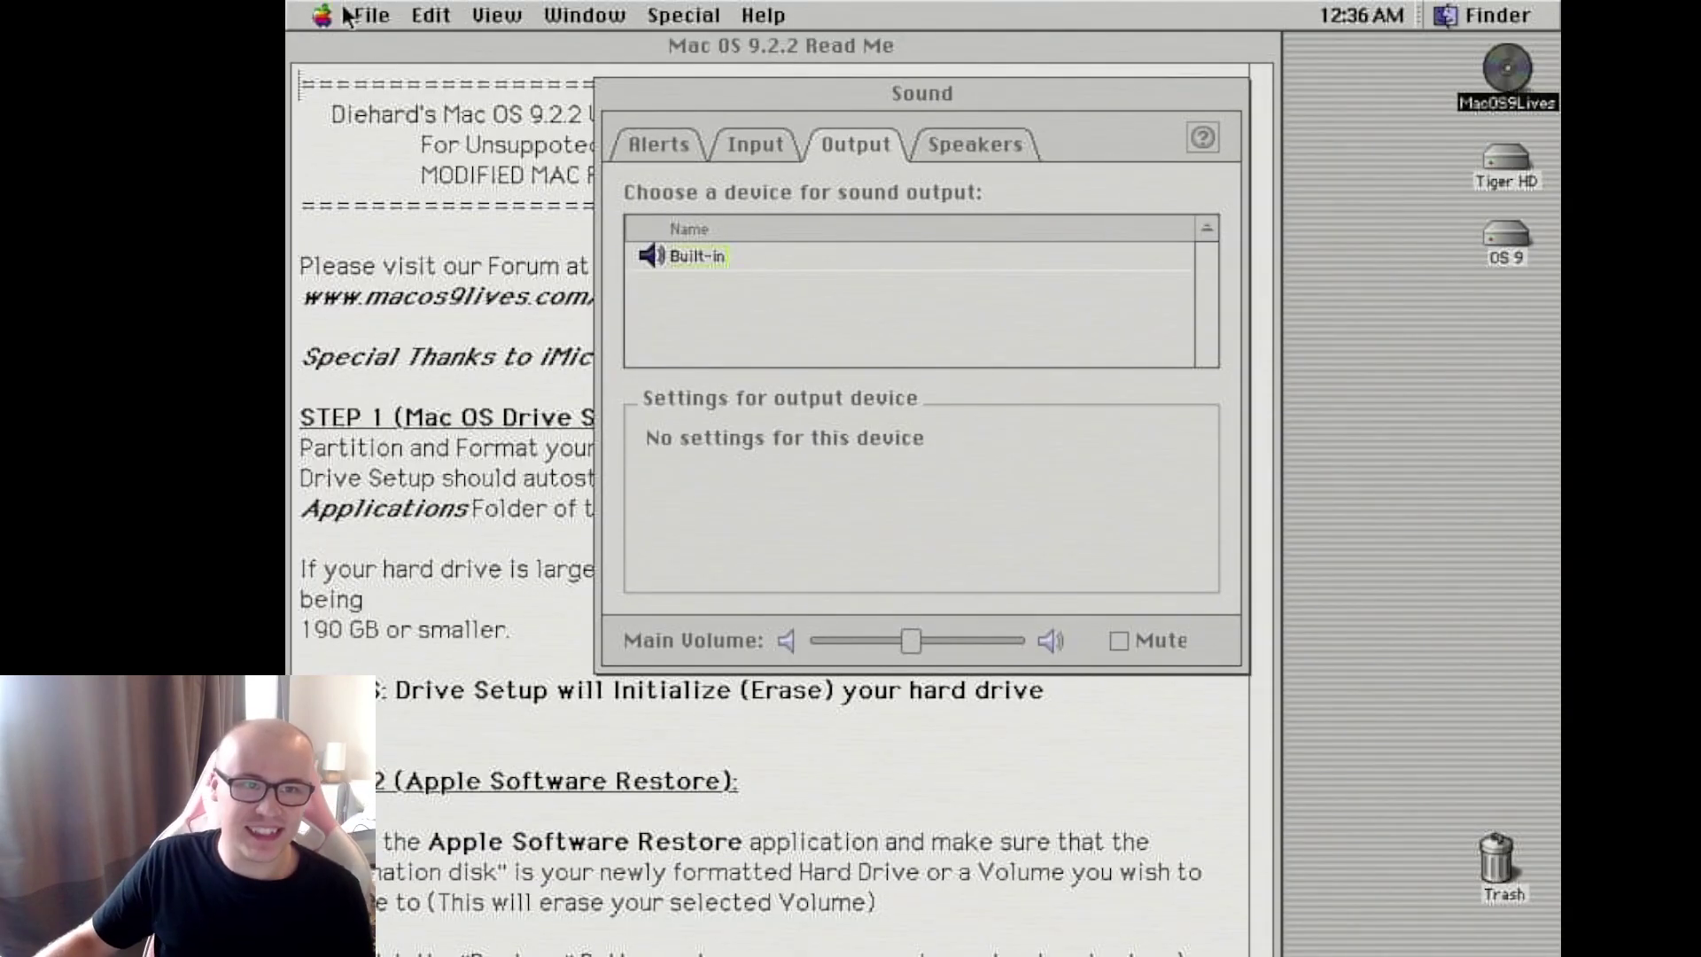
- Bring the Mac OS 9.2.2 Read Me in front of the Sound panel to read its install directions
left_click(432, 214)
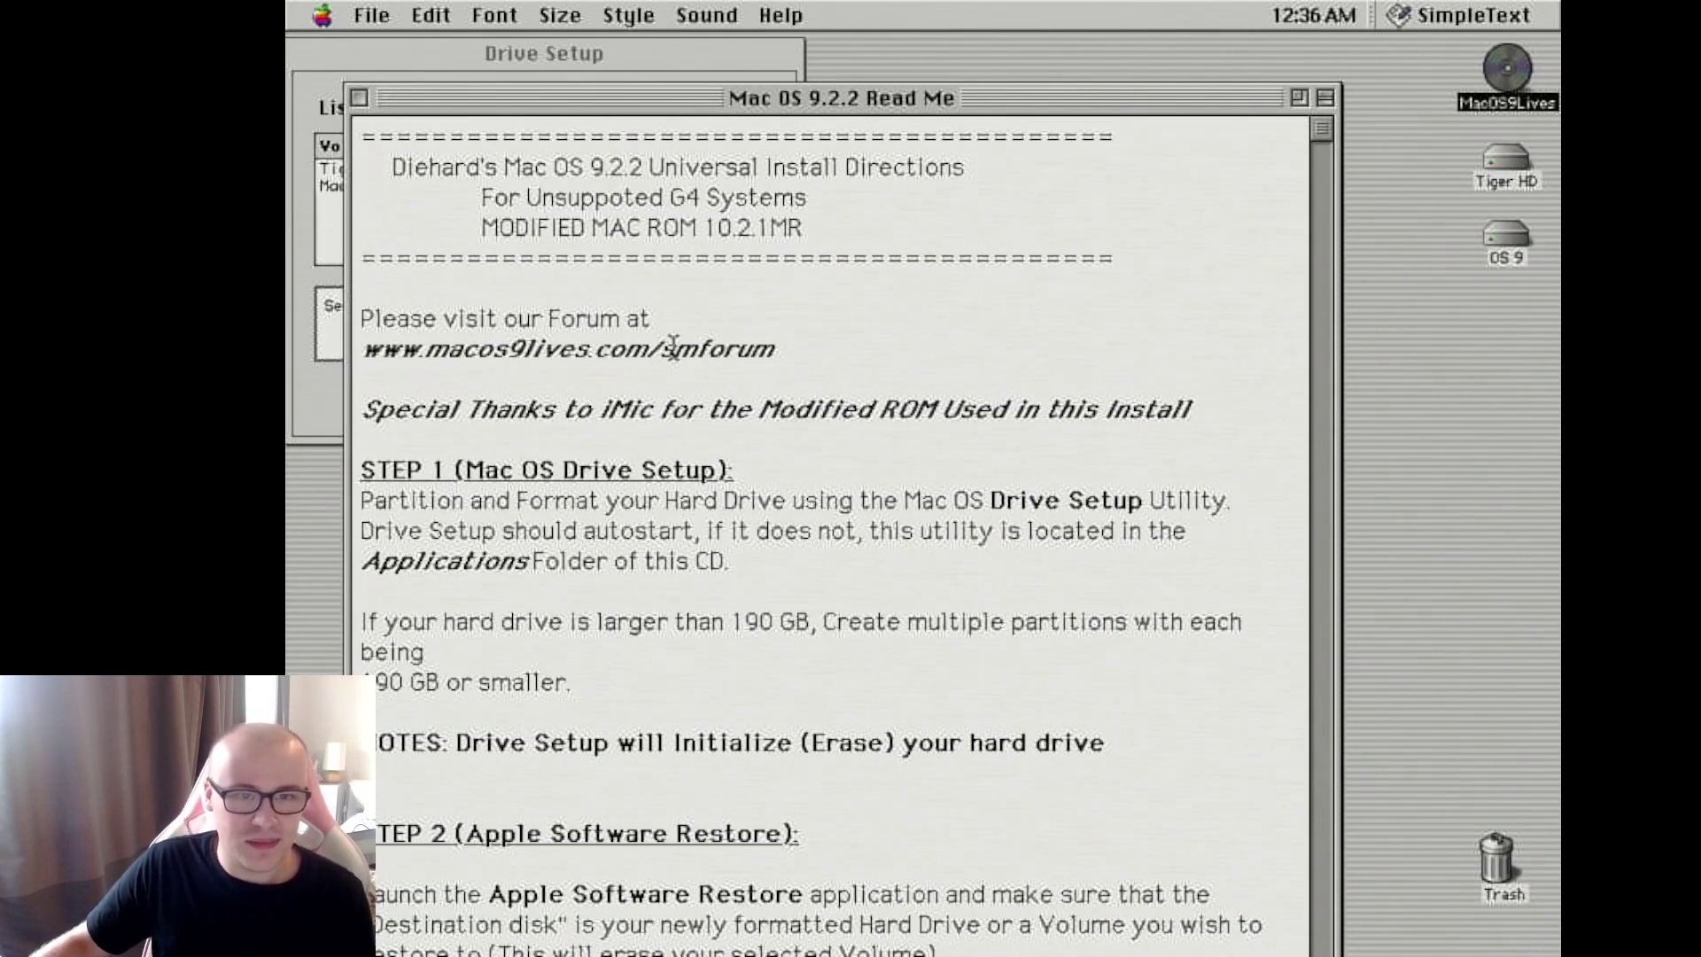
left_click(816, 329)
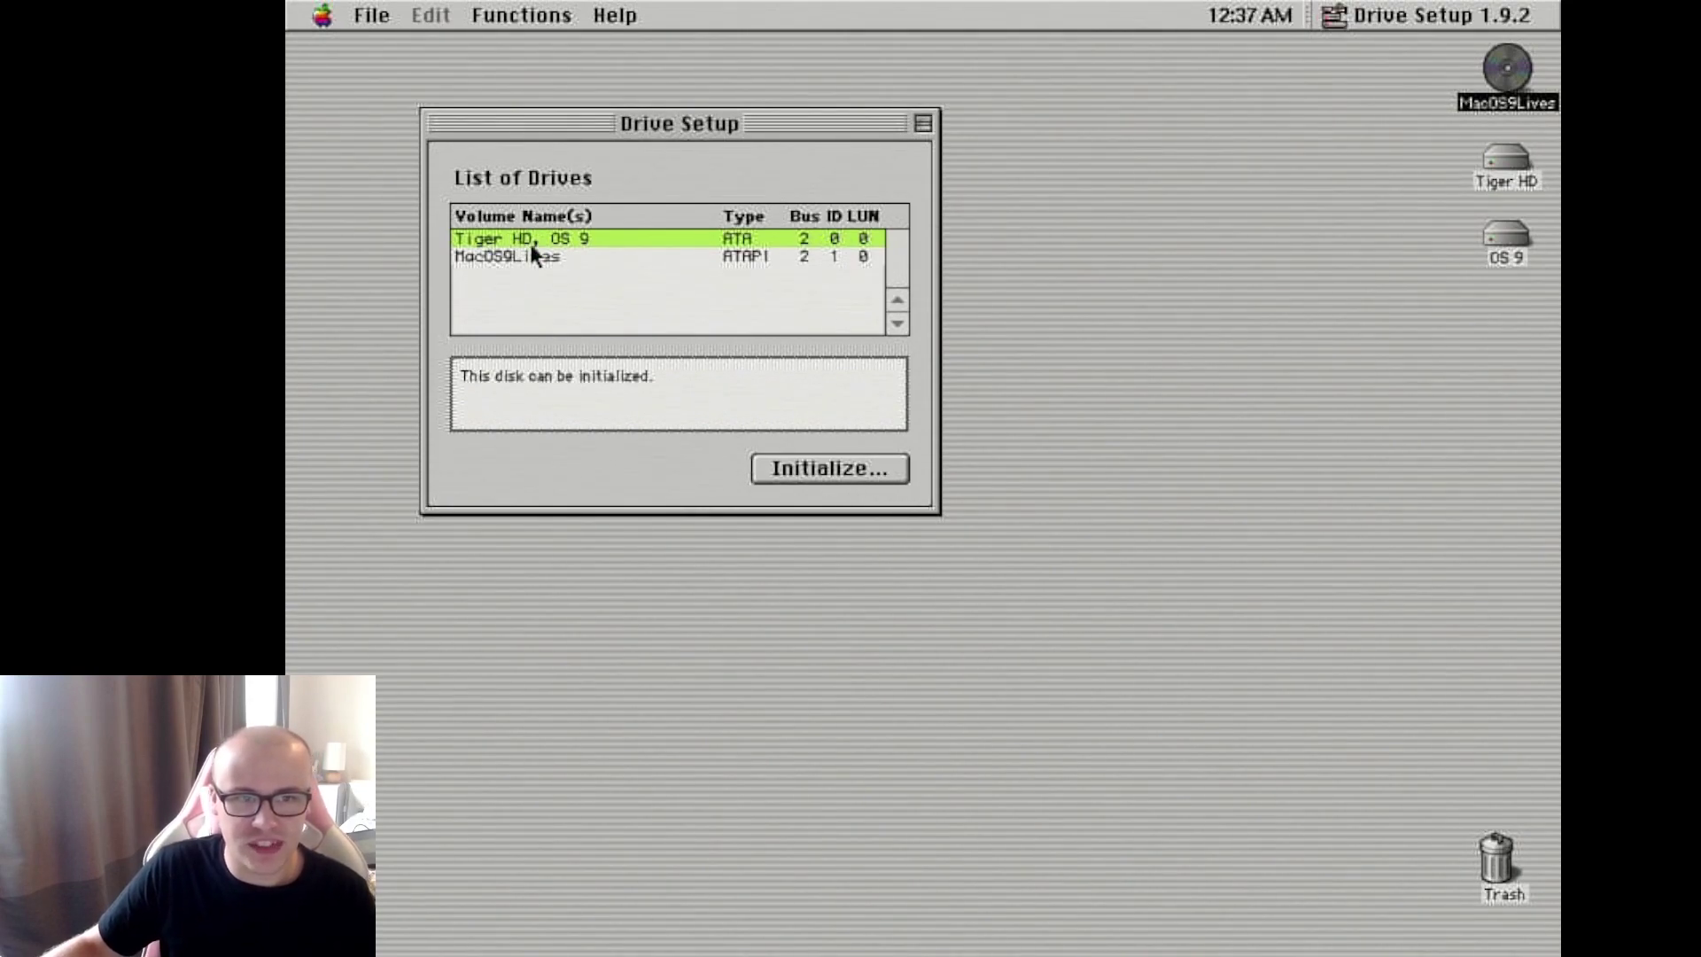
- Open the MacOS9Lives disc, launch Apple Software Restore, then quit it
double_click(1495, 107)
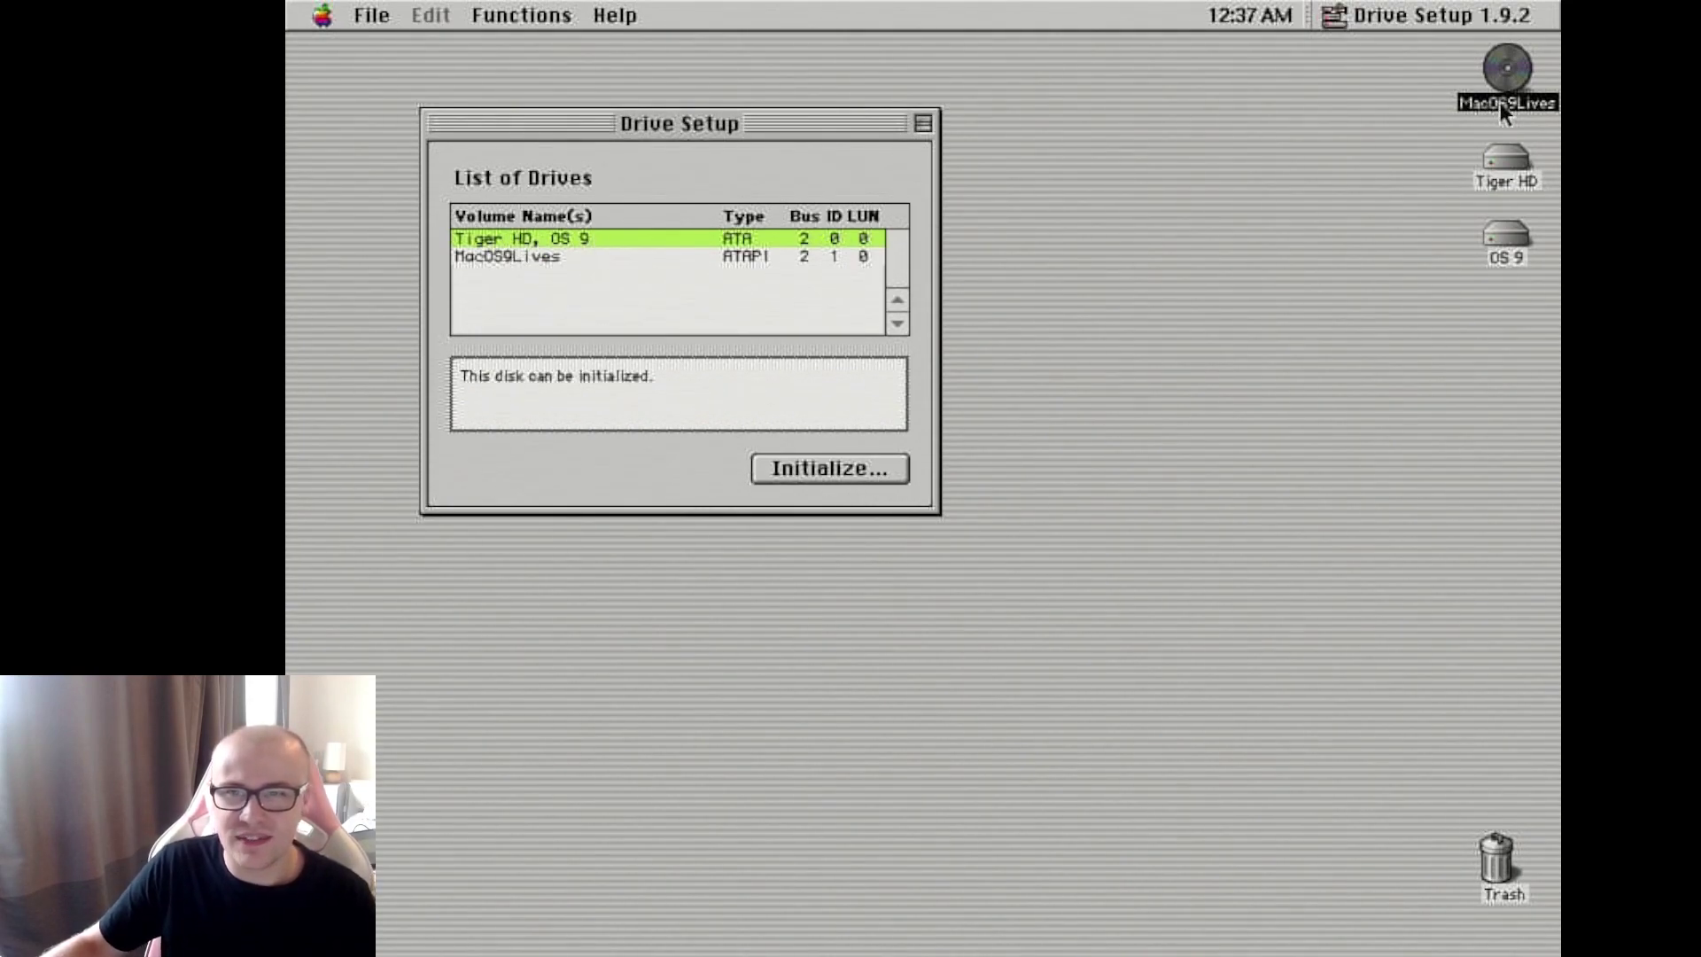
left_click(651, 202)
double_click(651, 202)
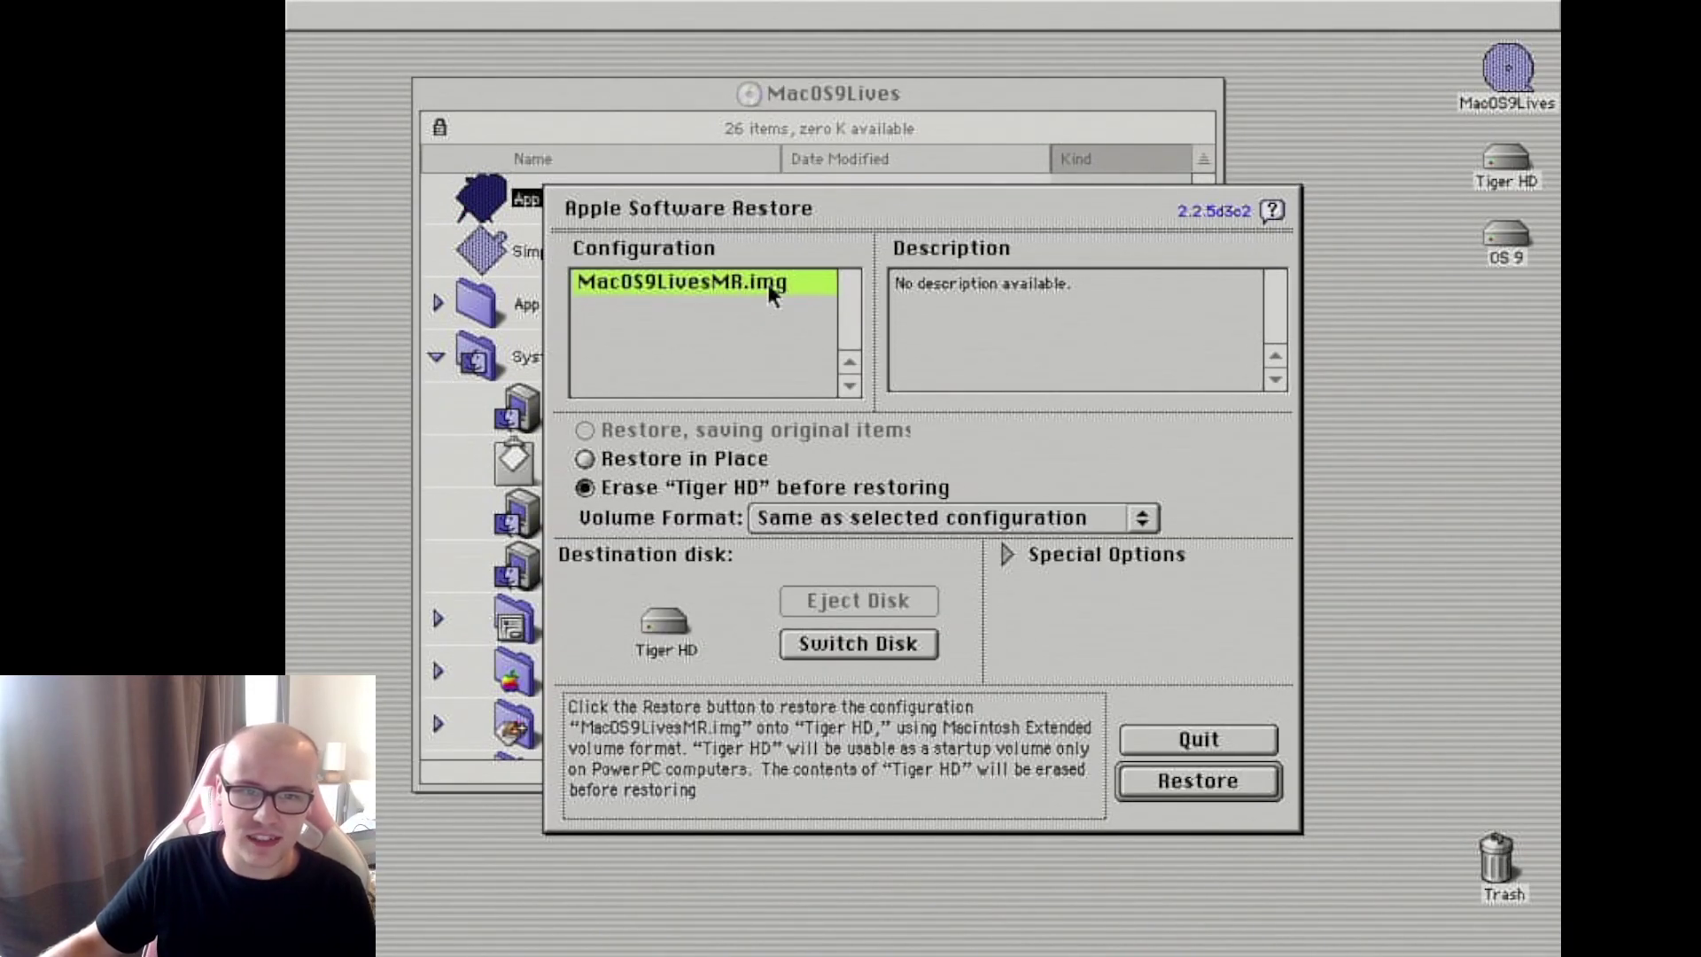
left_click(1143, 742)
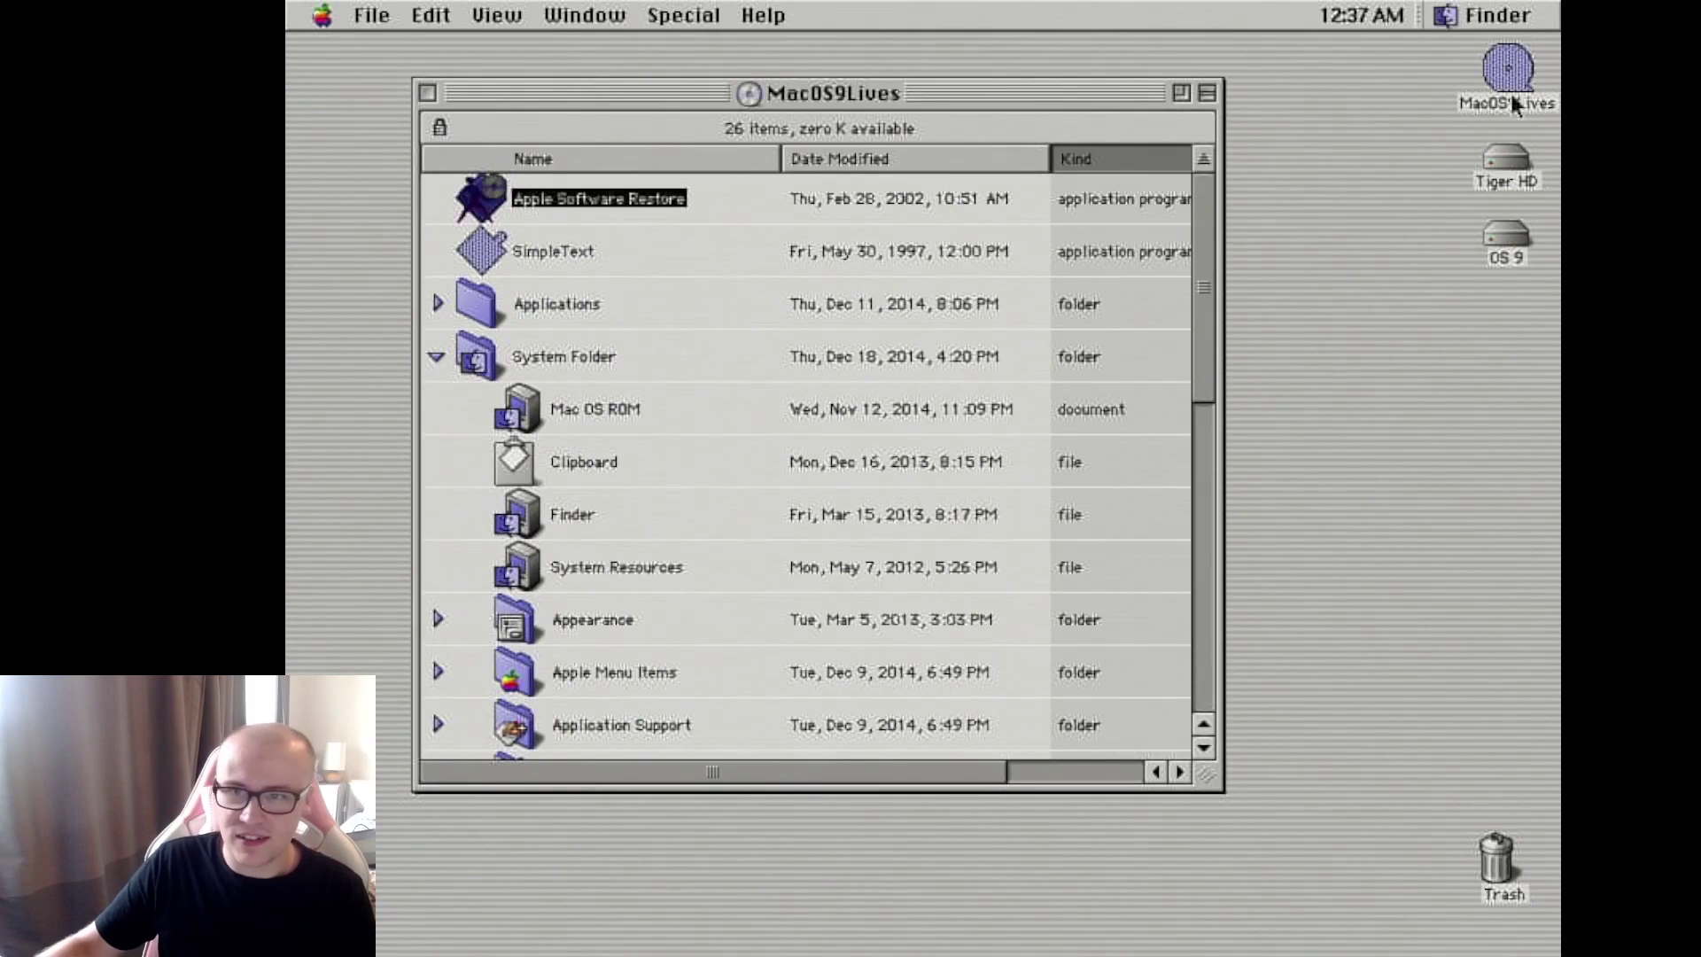
left_click(1505, 63)
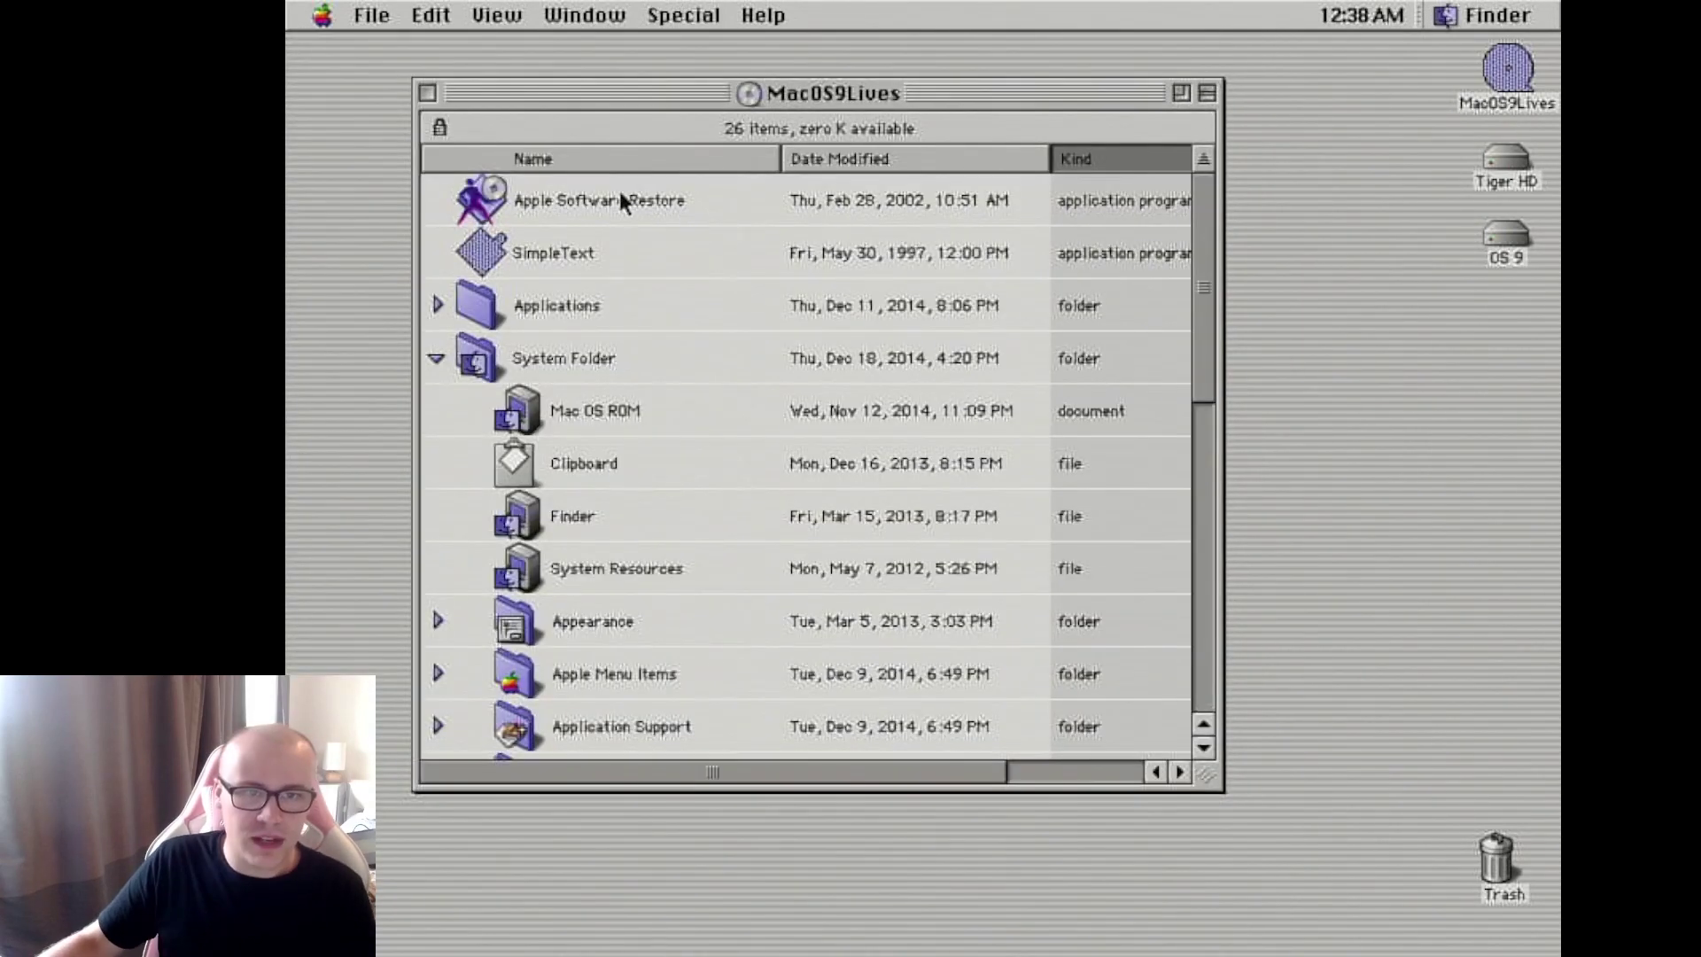
- Relaunch Apple Software Restore and restore MacOS9LivesMR.img onto the OS 9 volume, confirming the erase
double_click(619, 202)
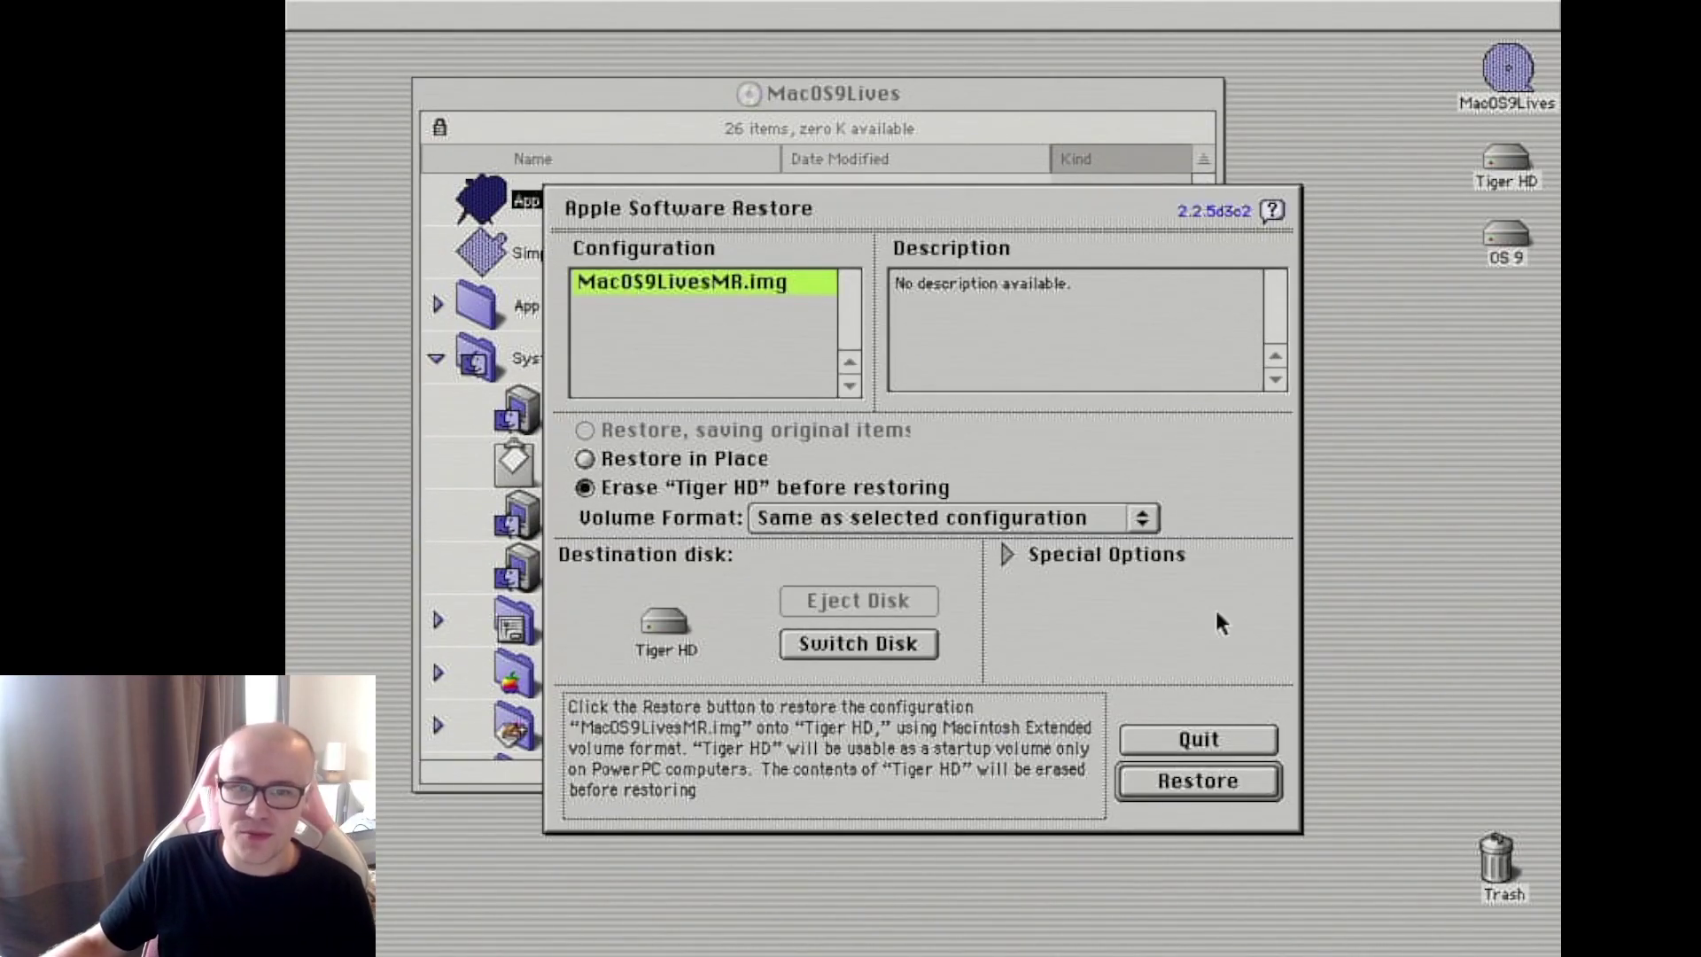
left_click(858, 643)
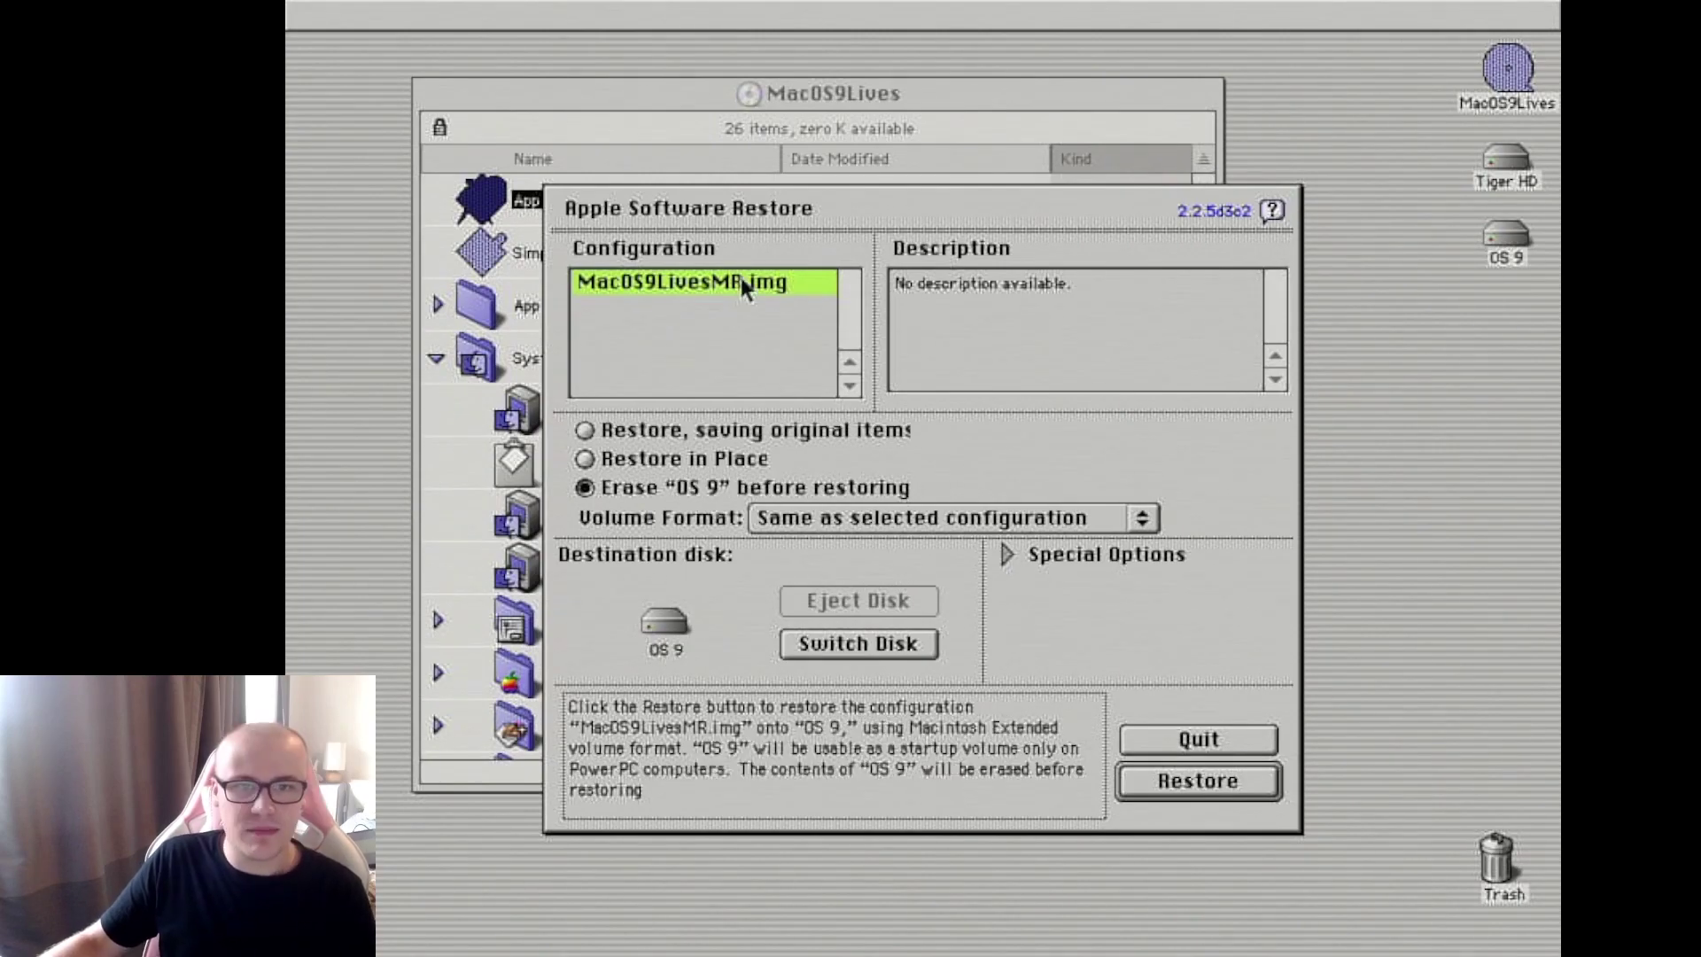
left_click(1144, 779)
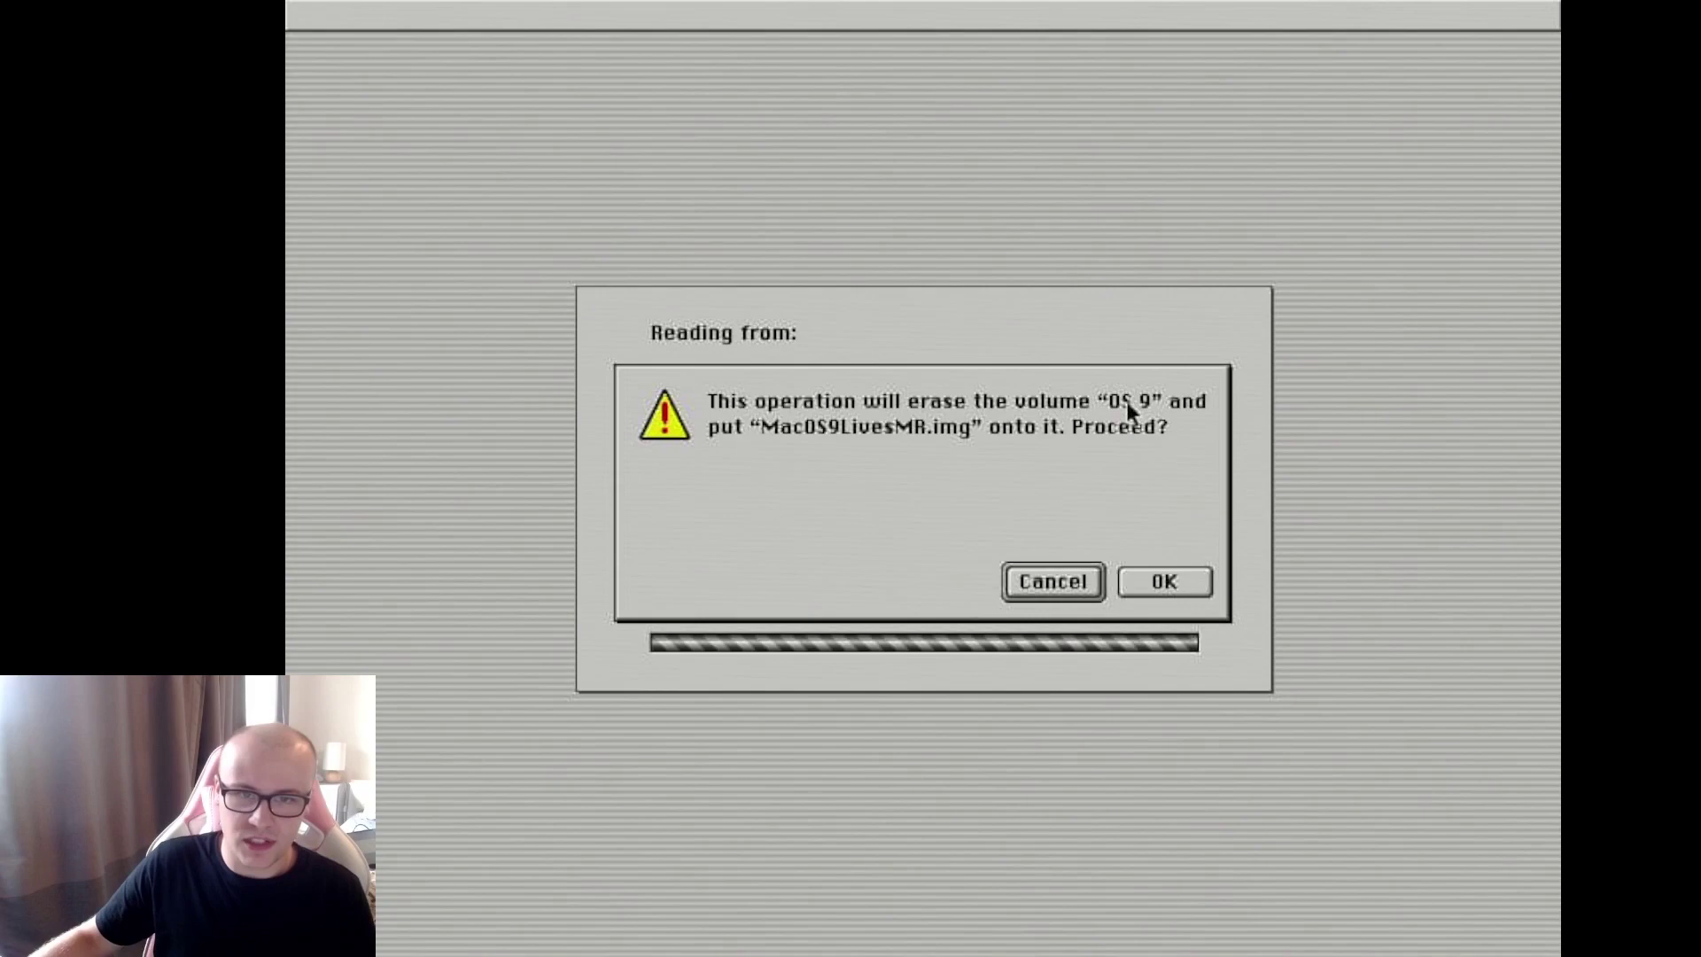
left_click(1152, 583)
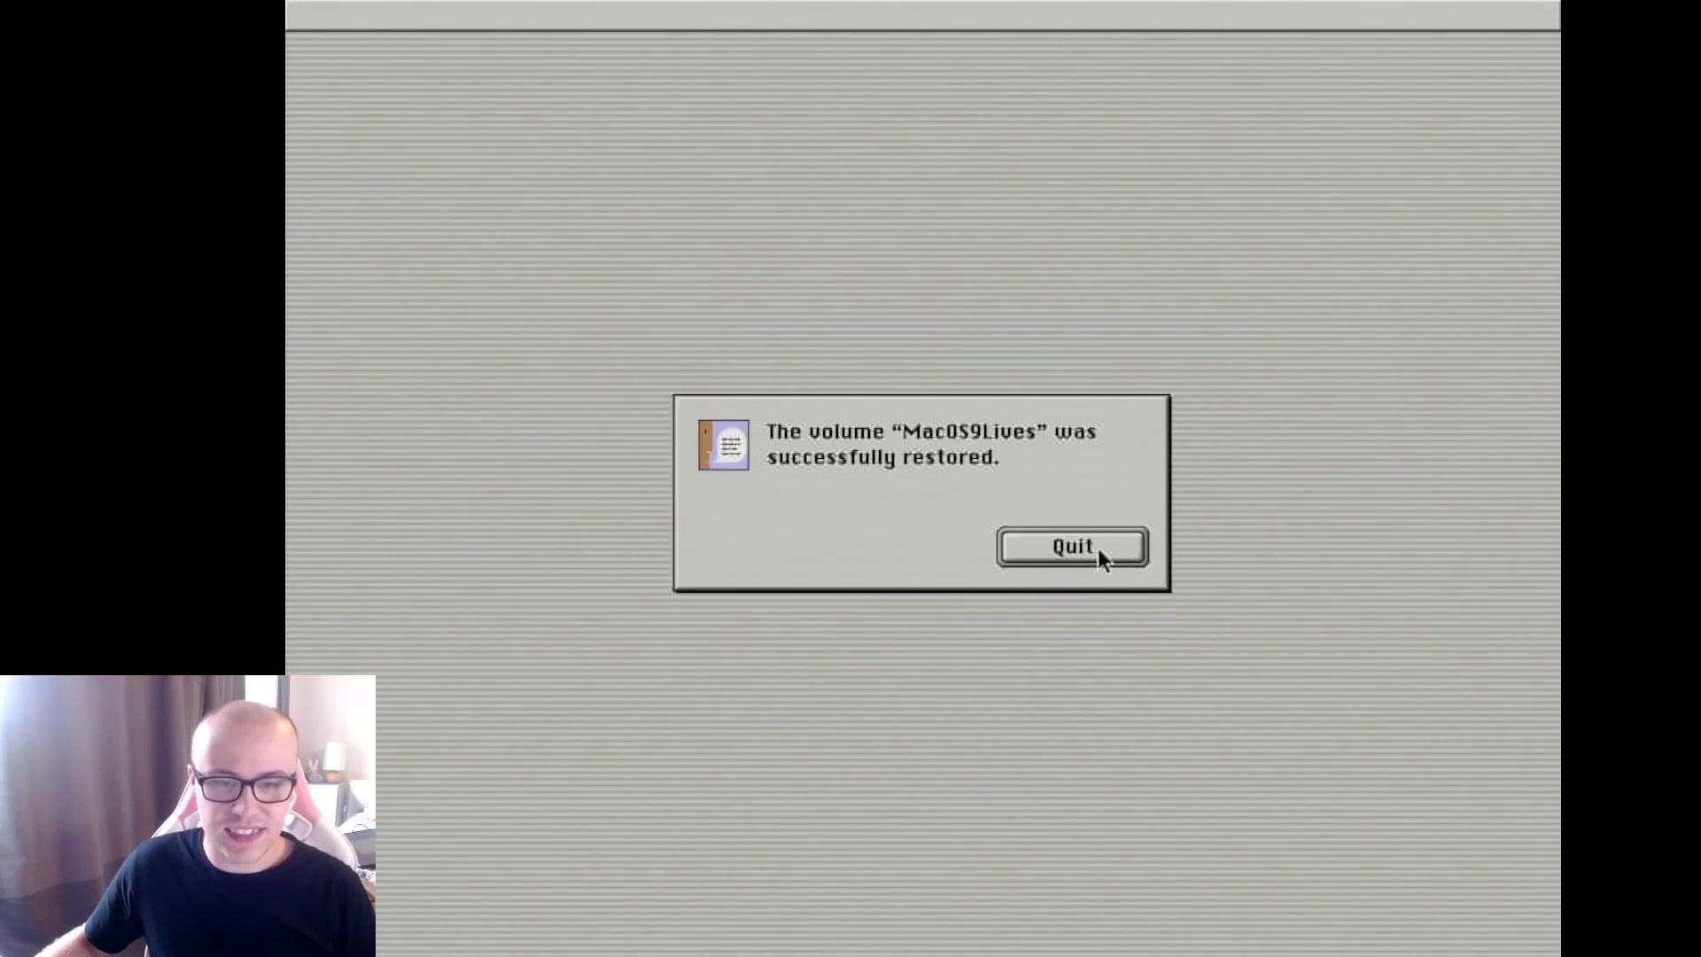
left_click(1072, 547)
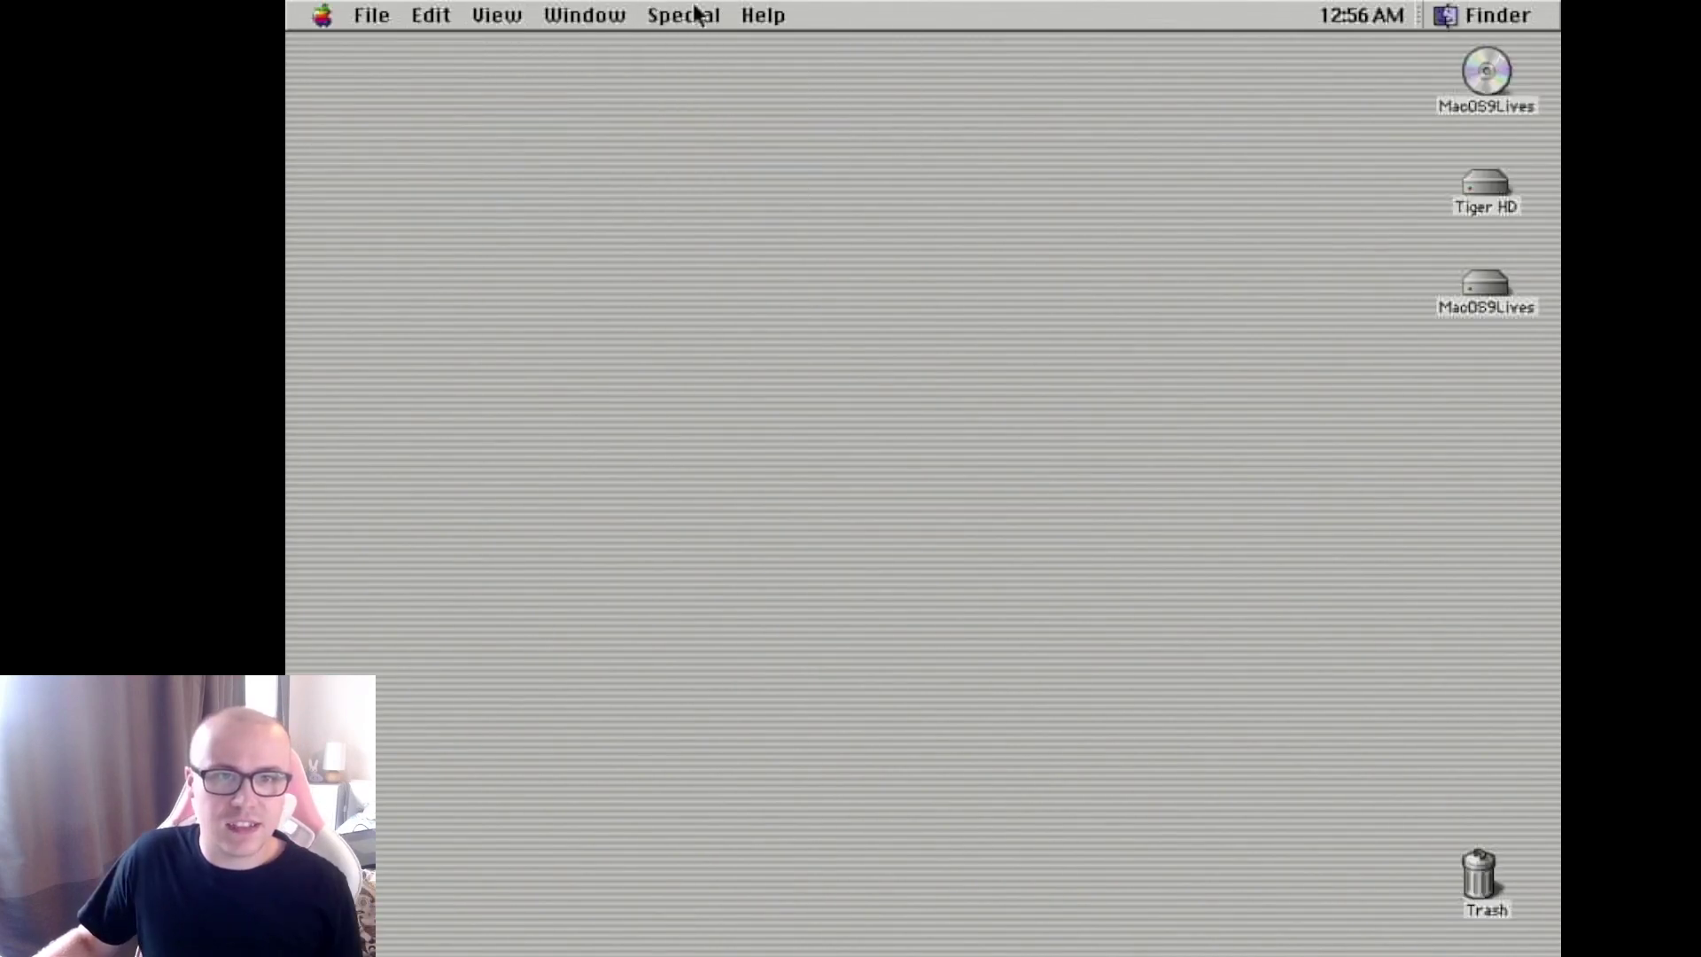
left_click(694, 16)
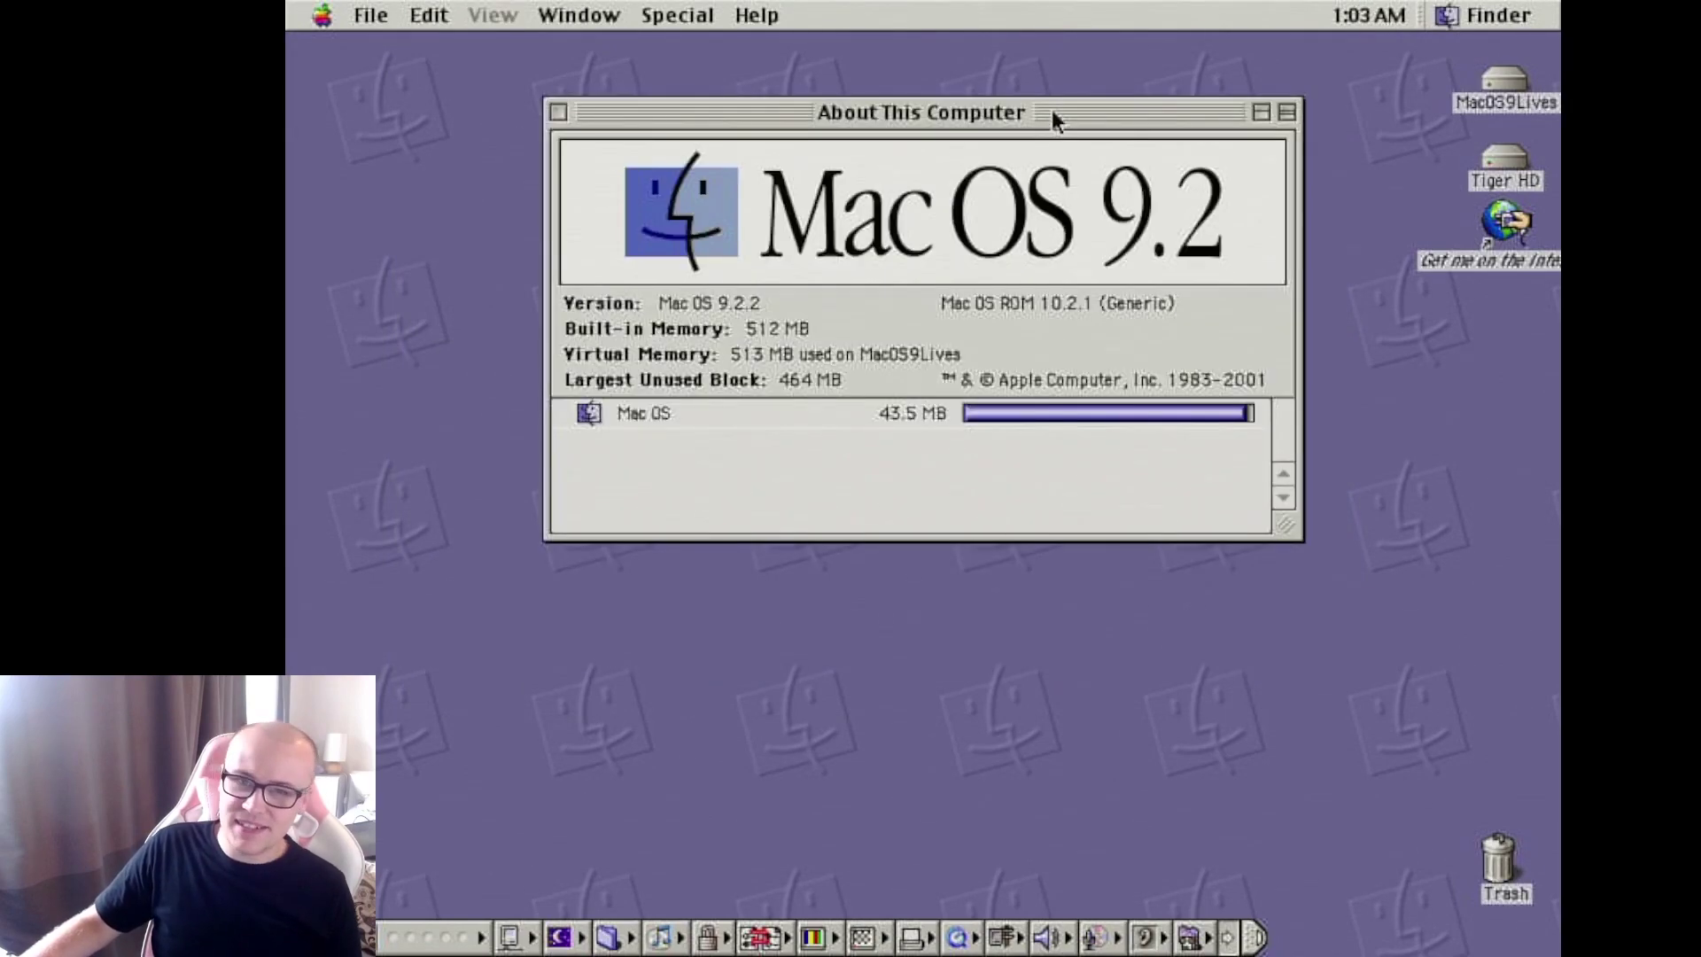
- Reposition the About This Computer window showing the Mac OS 9.2.2 version details
left_click_drag(1051, 112, 993, 217)
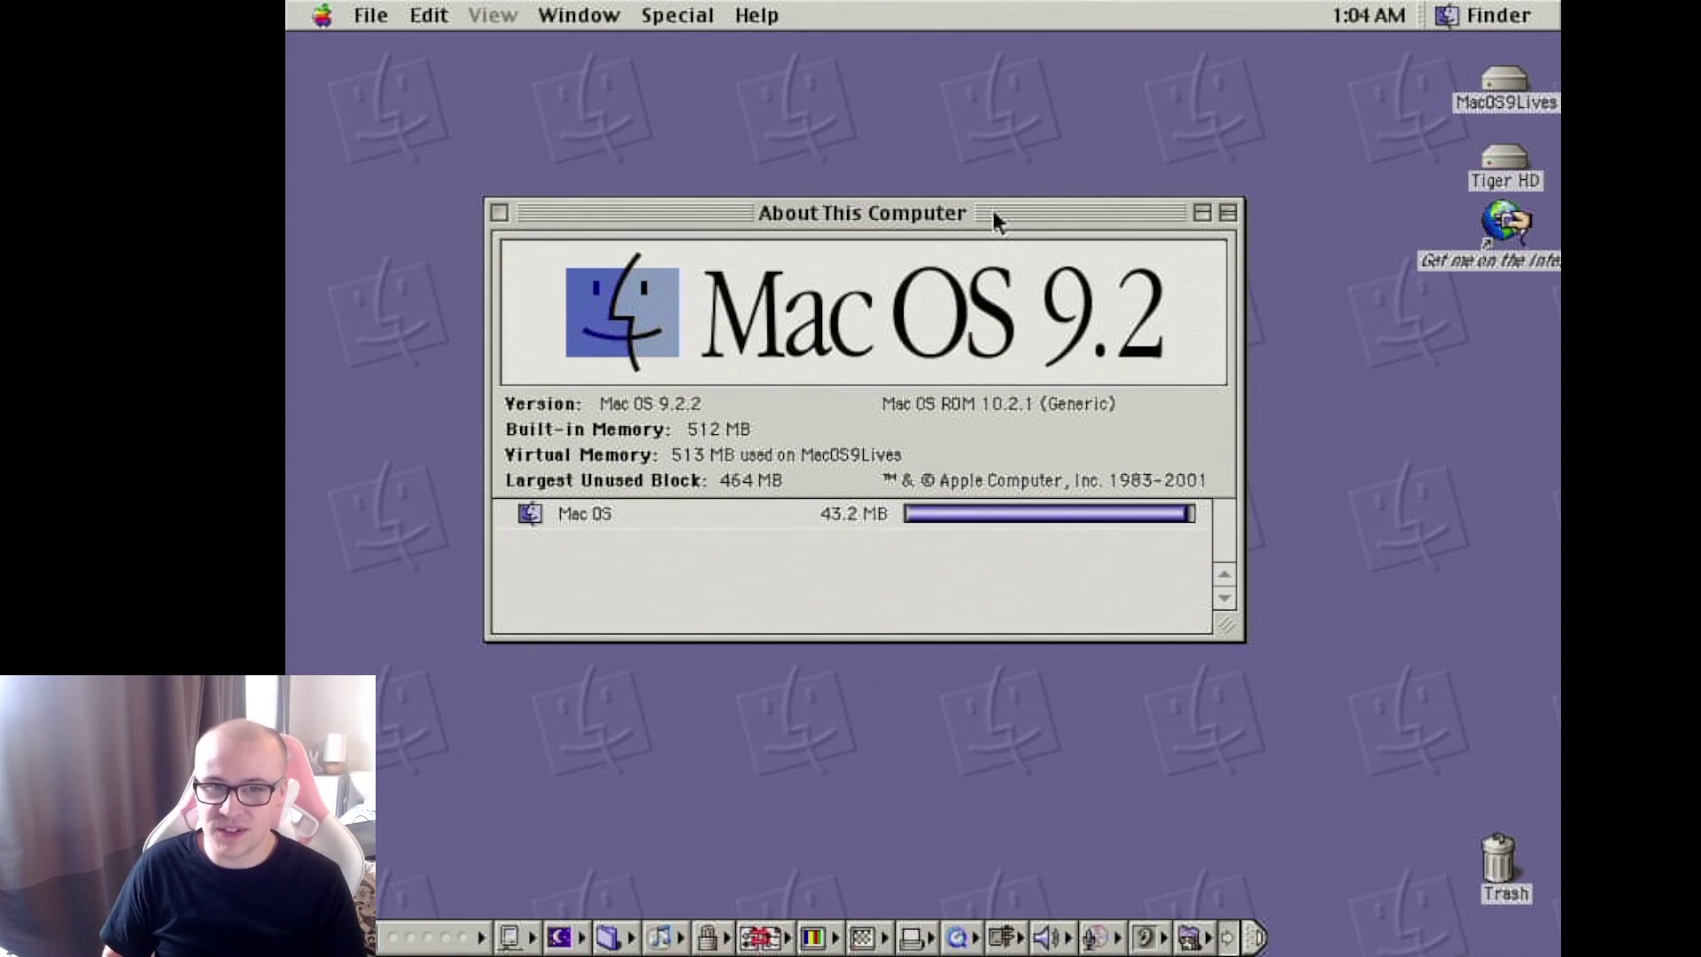
left_click_drag(992, 210, 1007, 241)
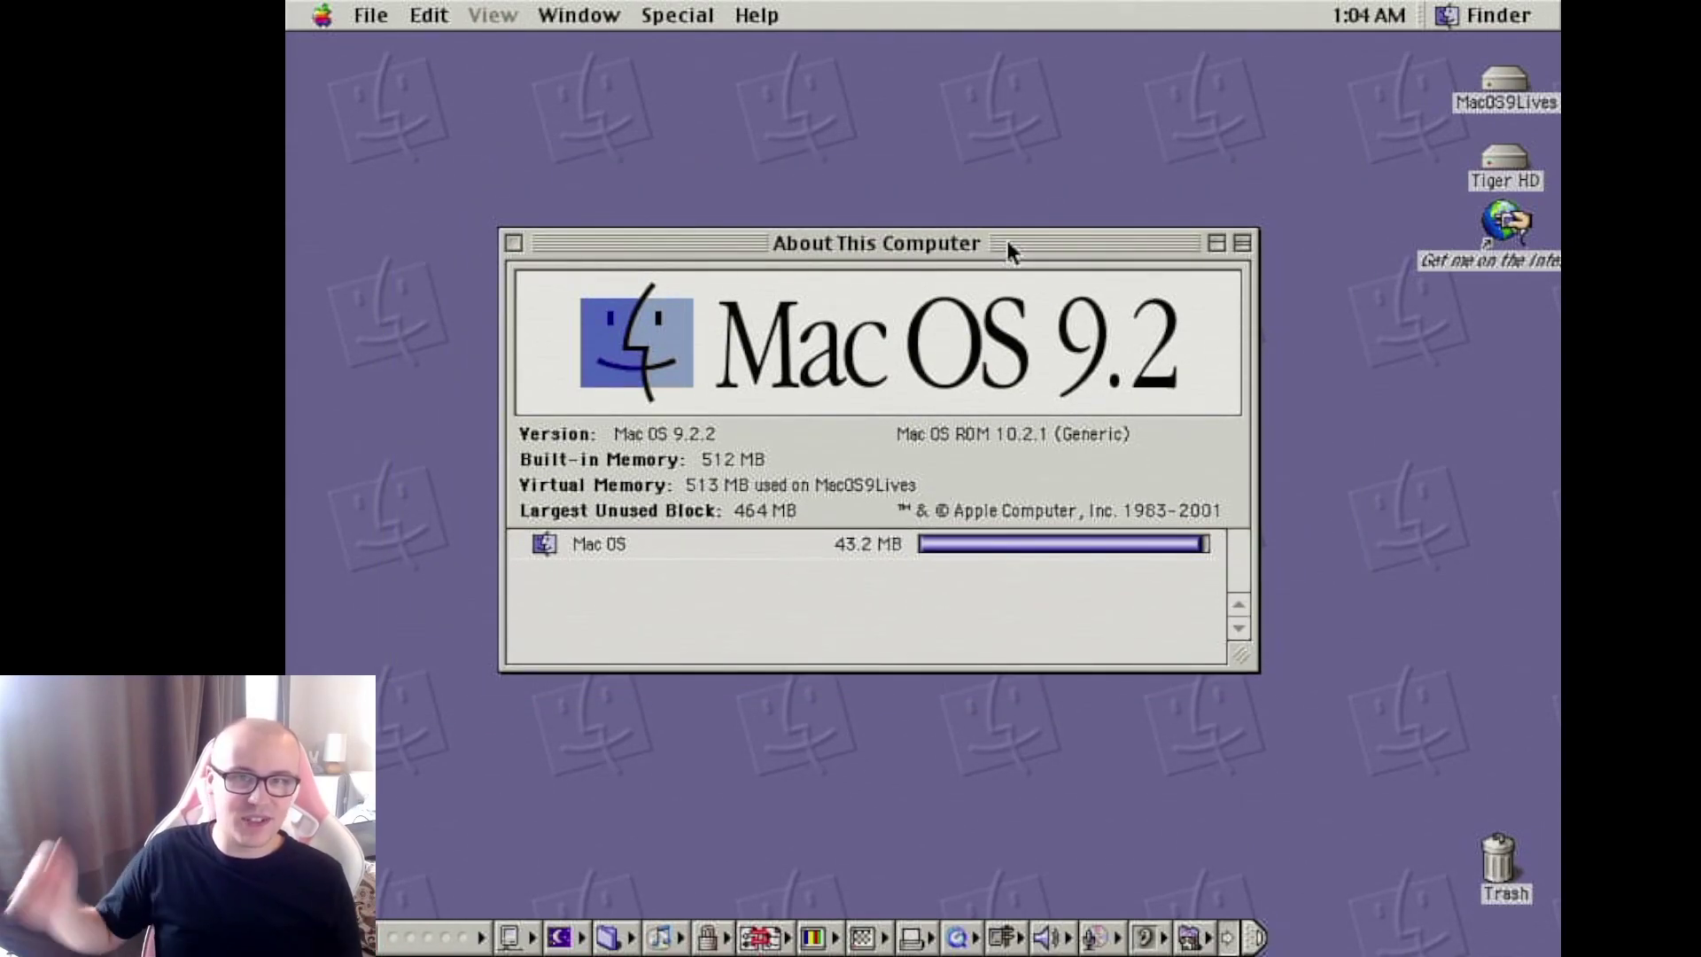
left_click_drag(1007, 241, 1135, 164)
- Try joining the chosen AirPort network with its password, then dismiss the -3151 join error
key("super+w")
left_click(434, 937)
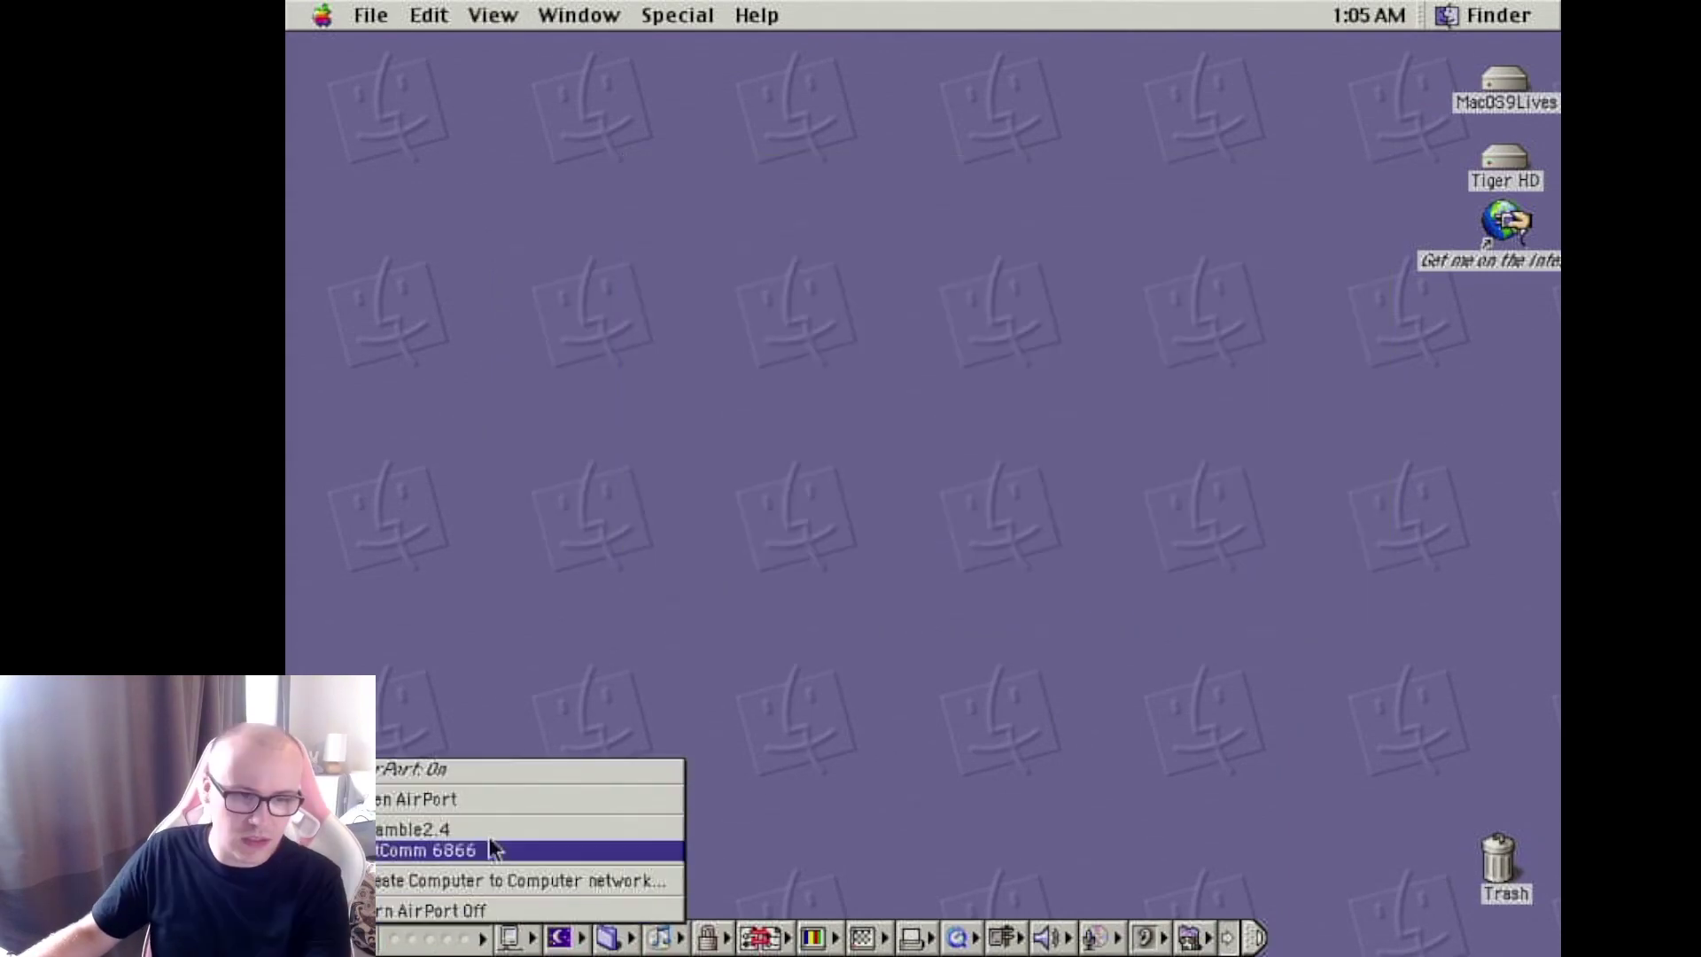
left_click(478, 849)
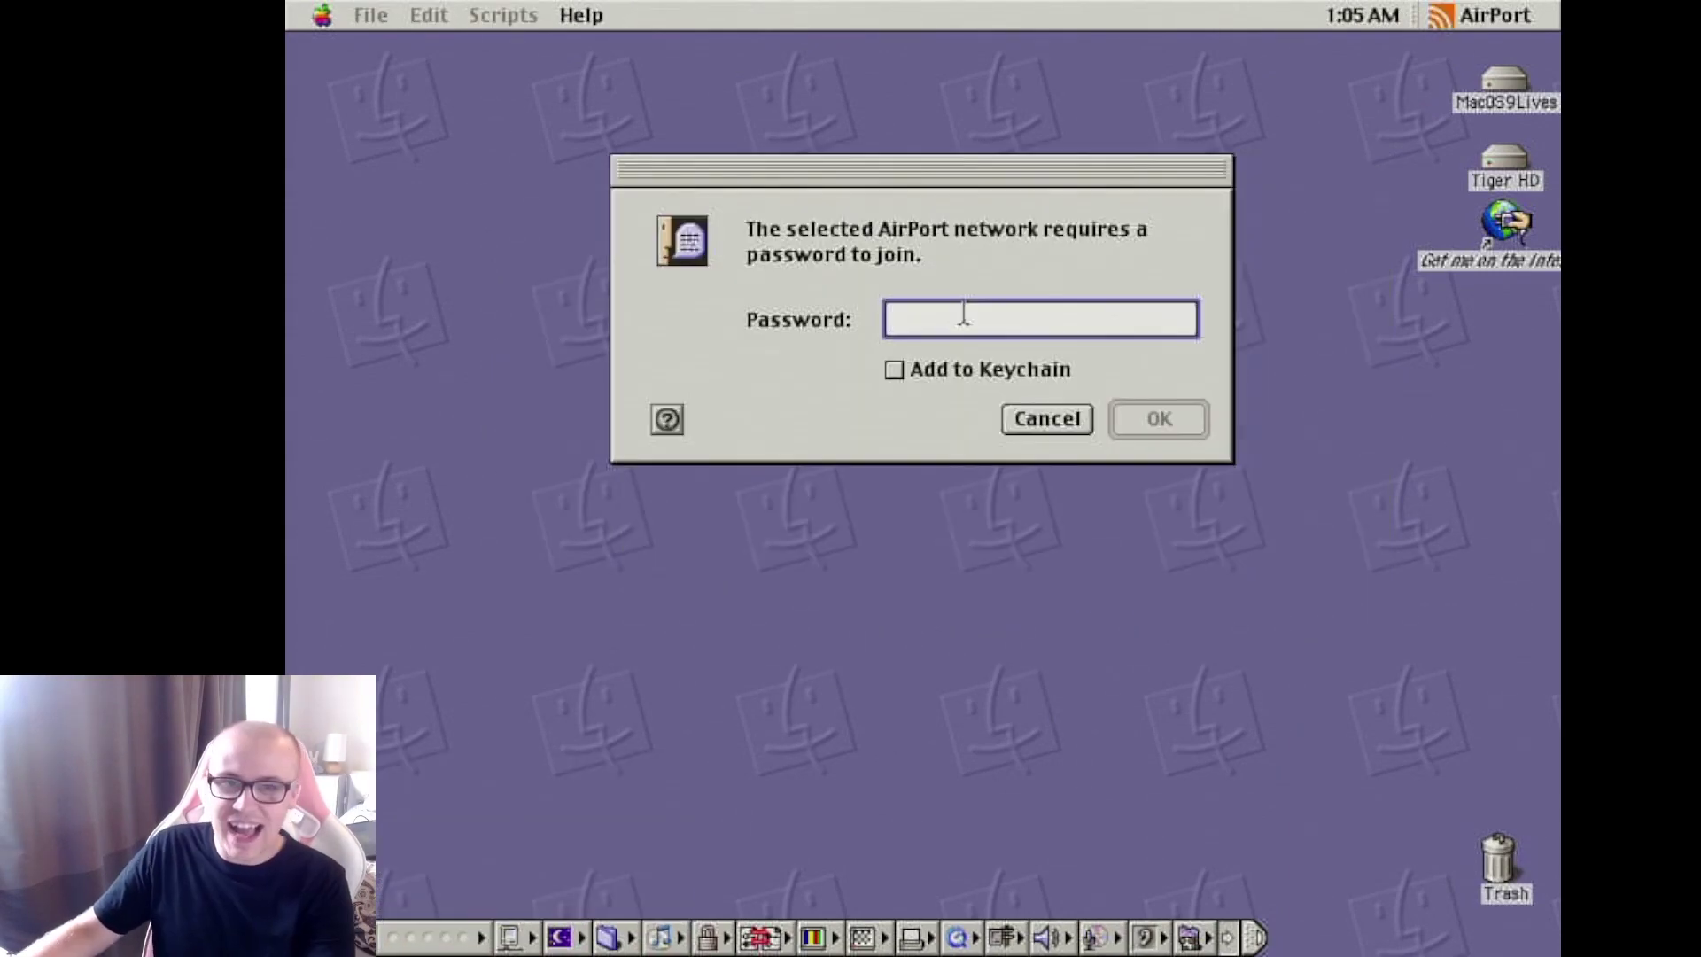
type("••••••••")
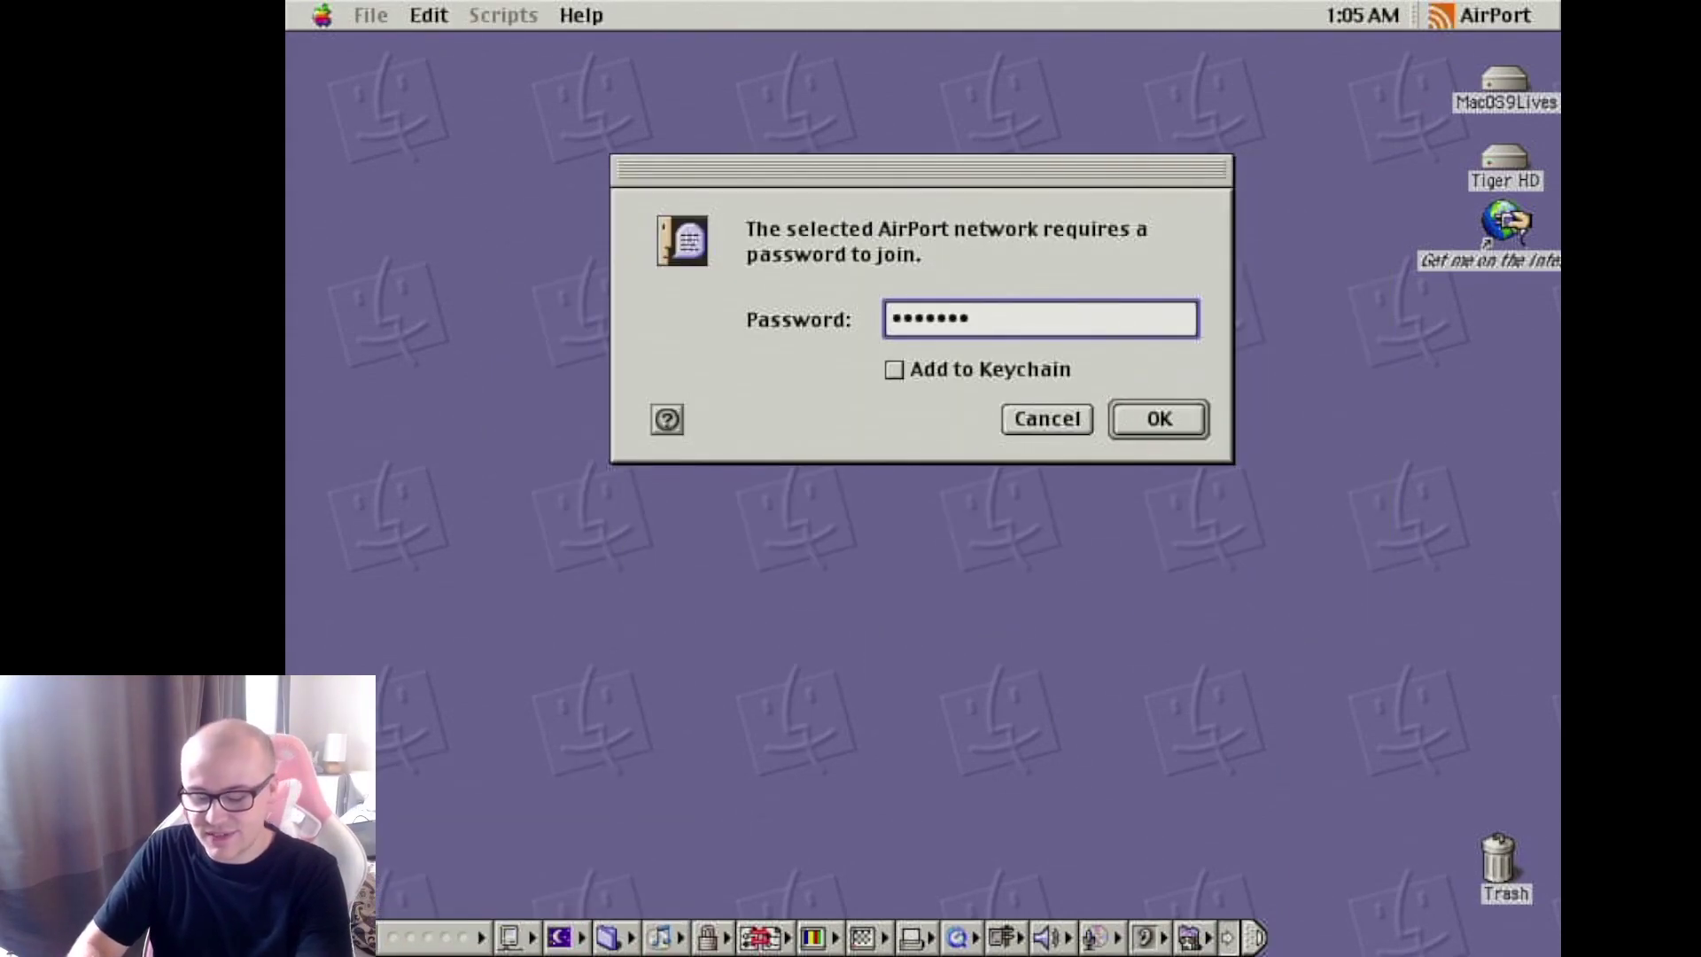
type("•••••••••••")
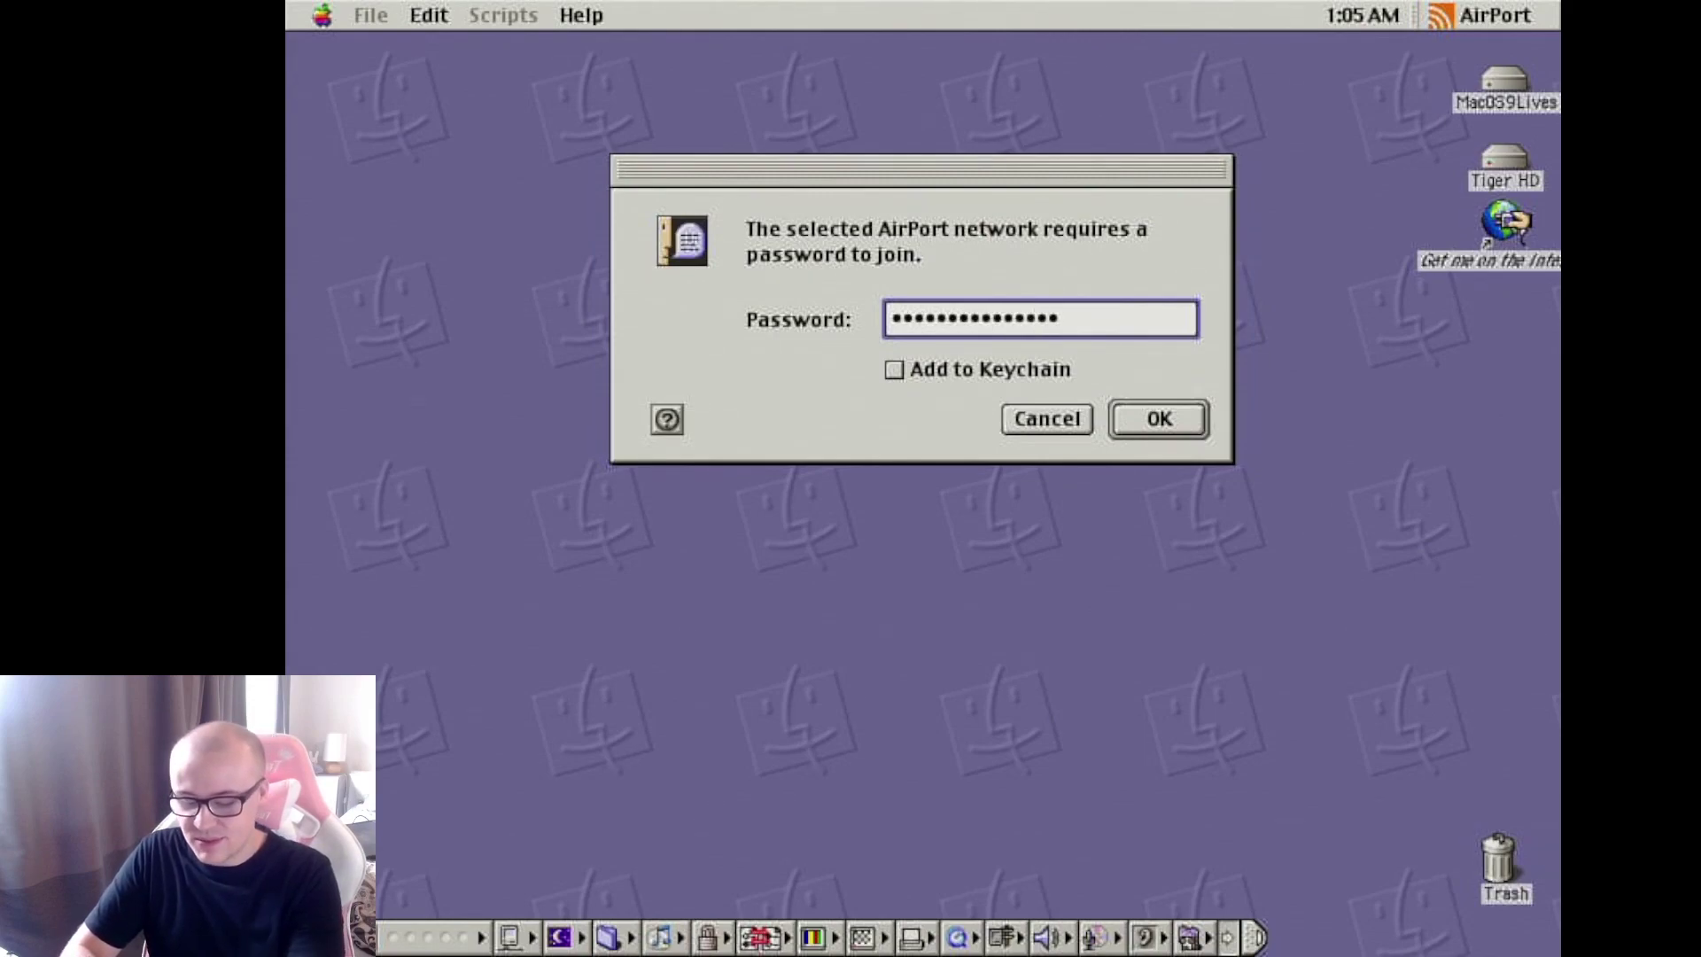
key("Return")
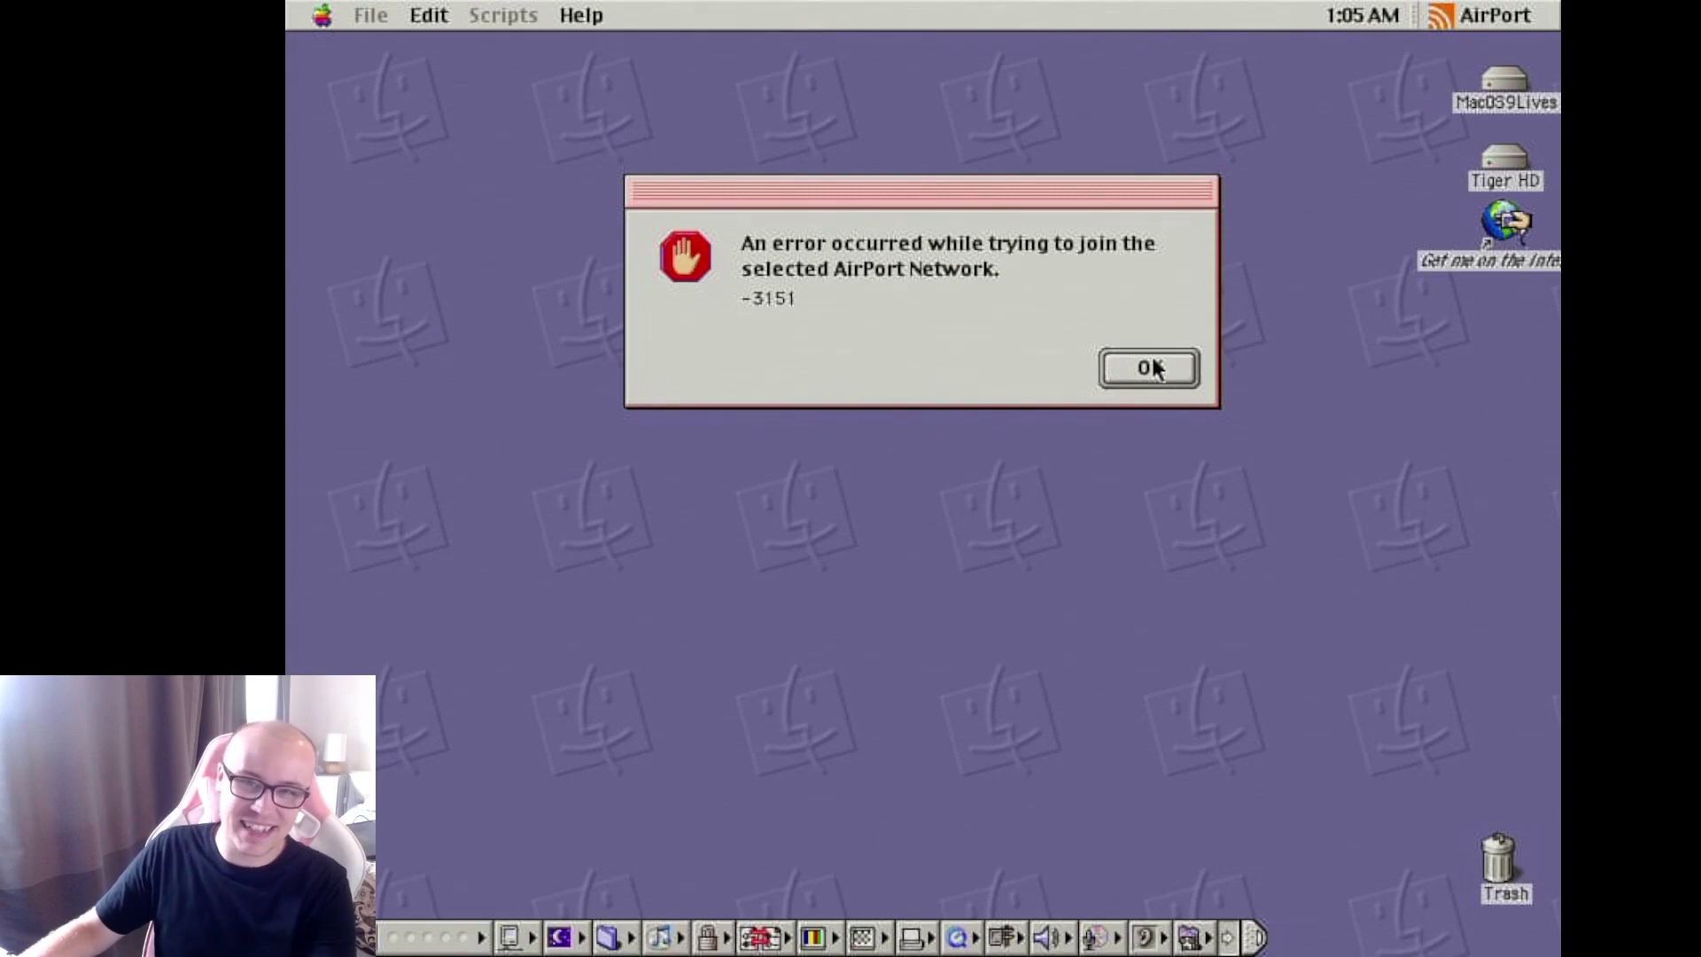
left_click(1125, 366)
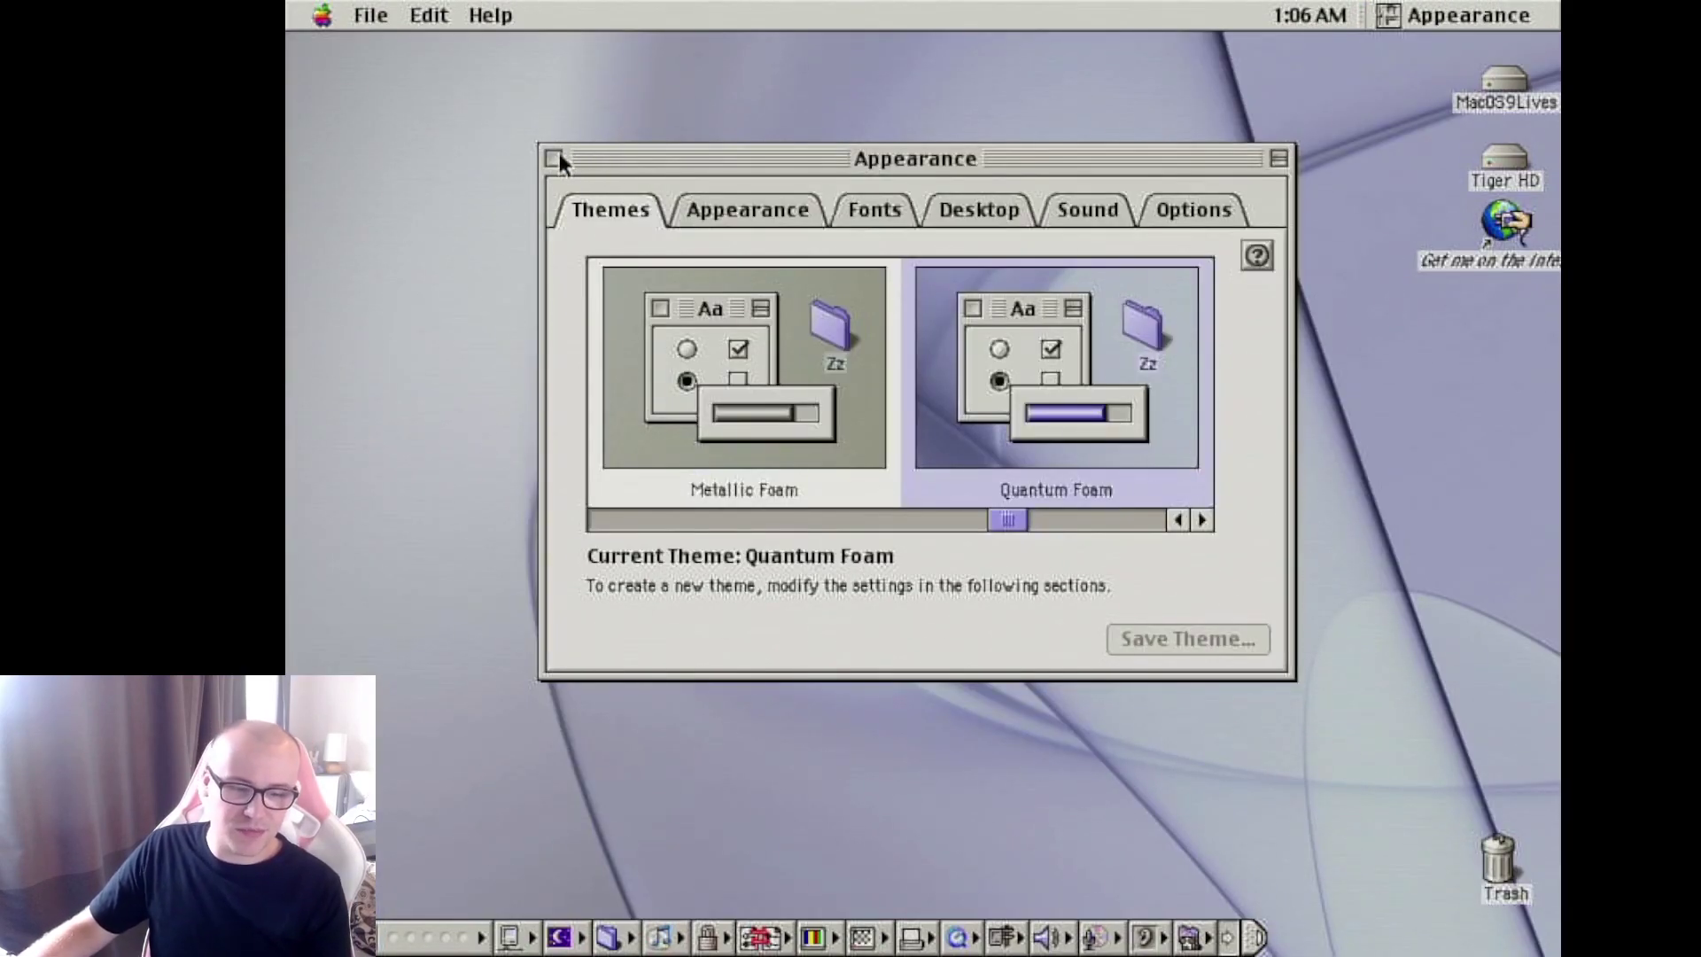
- Close the Appearance window with Quantum Foam applied and open the MacOS9Lives disk
left_click(558, 155)
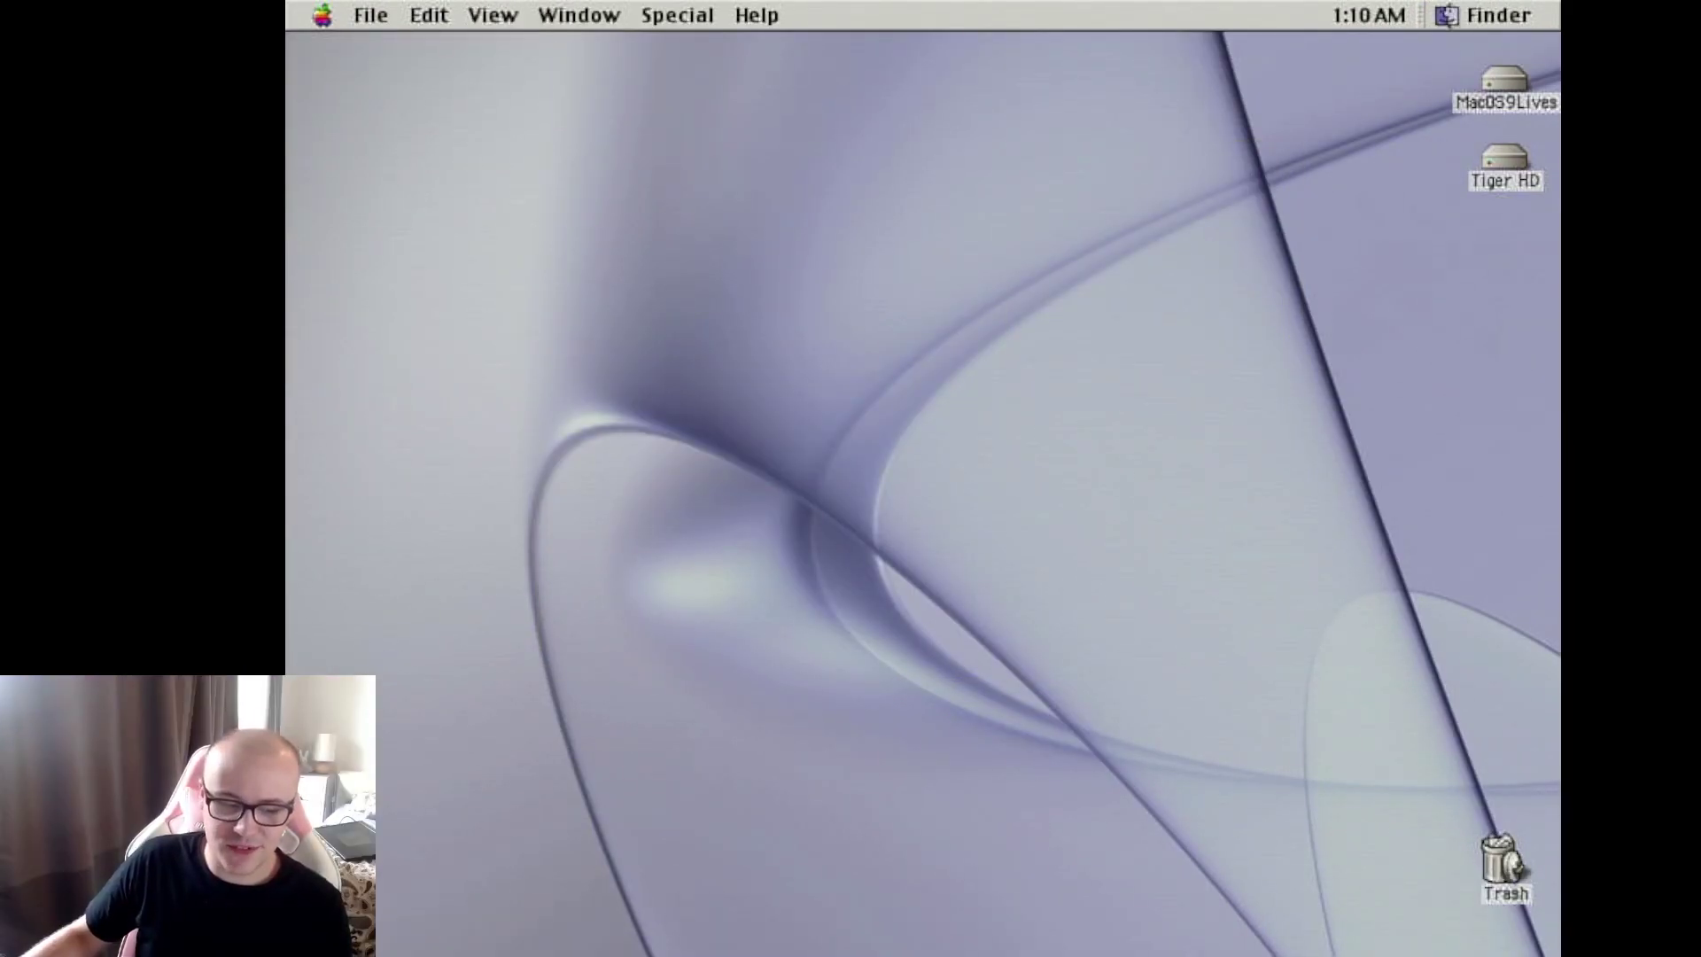
double_click(1504, 86)
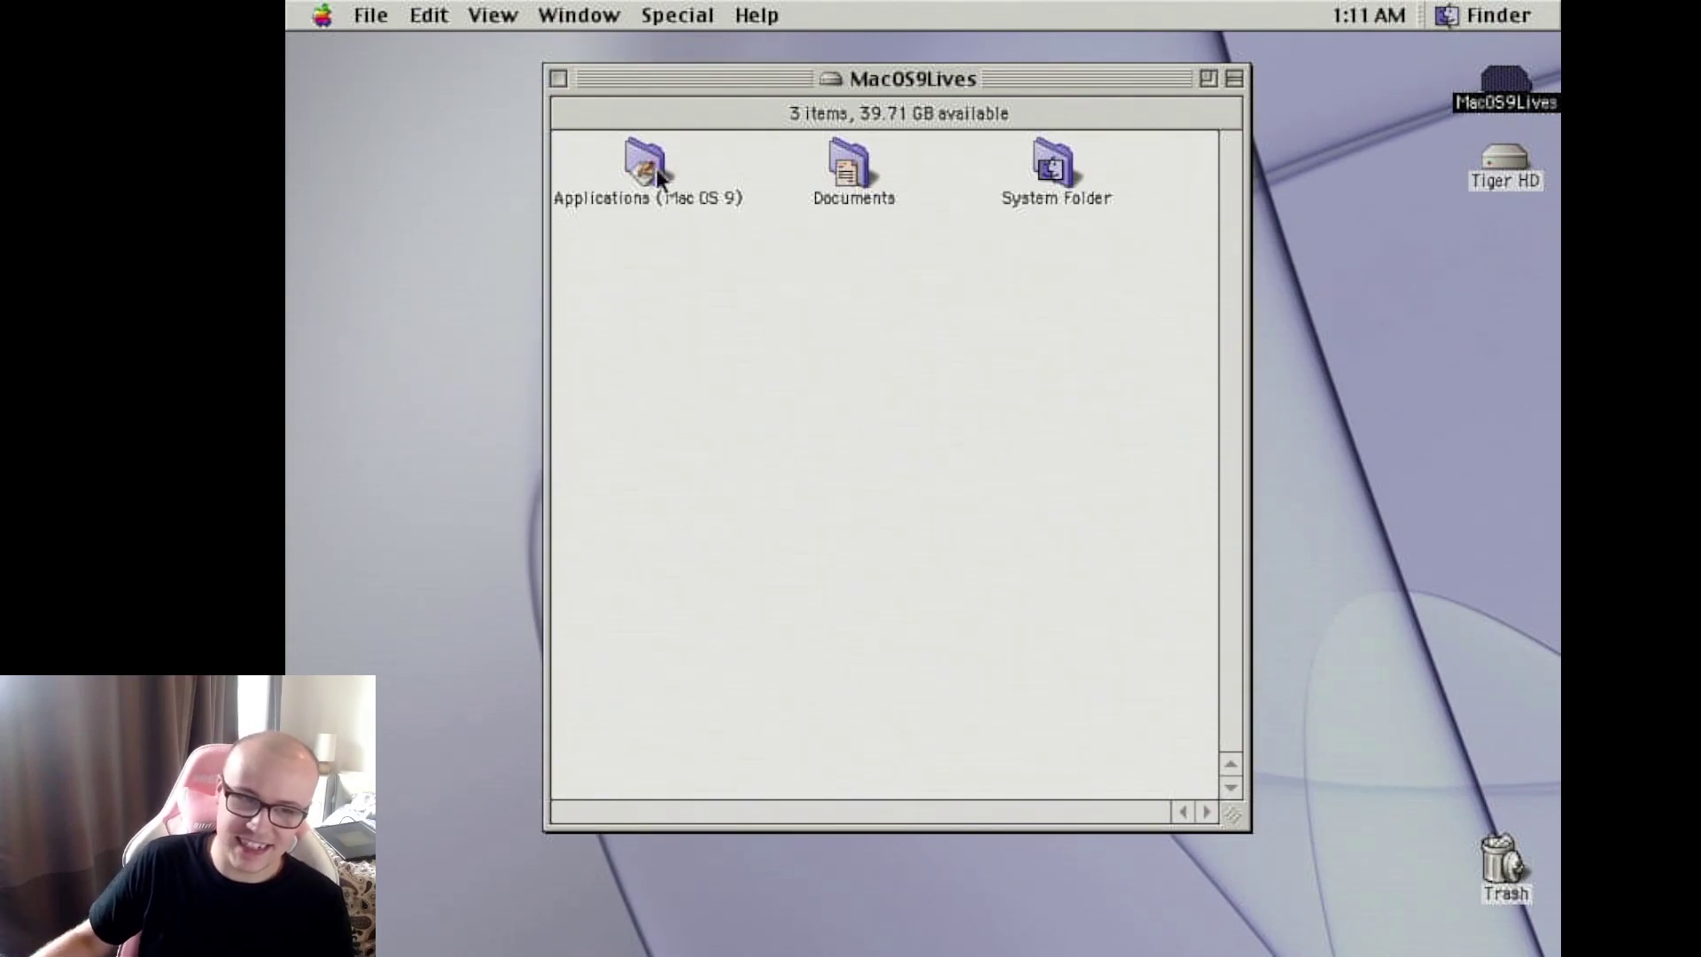
double_click(651, 166)
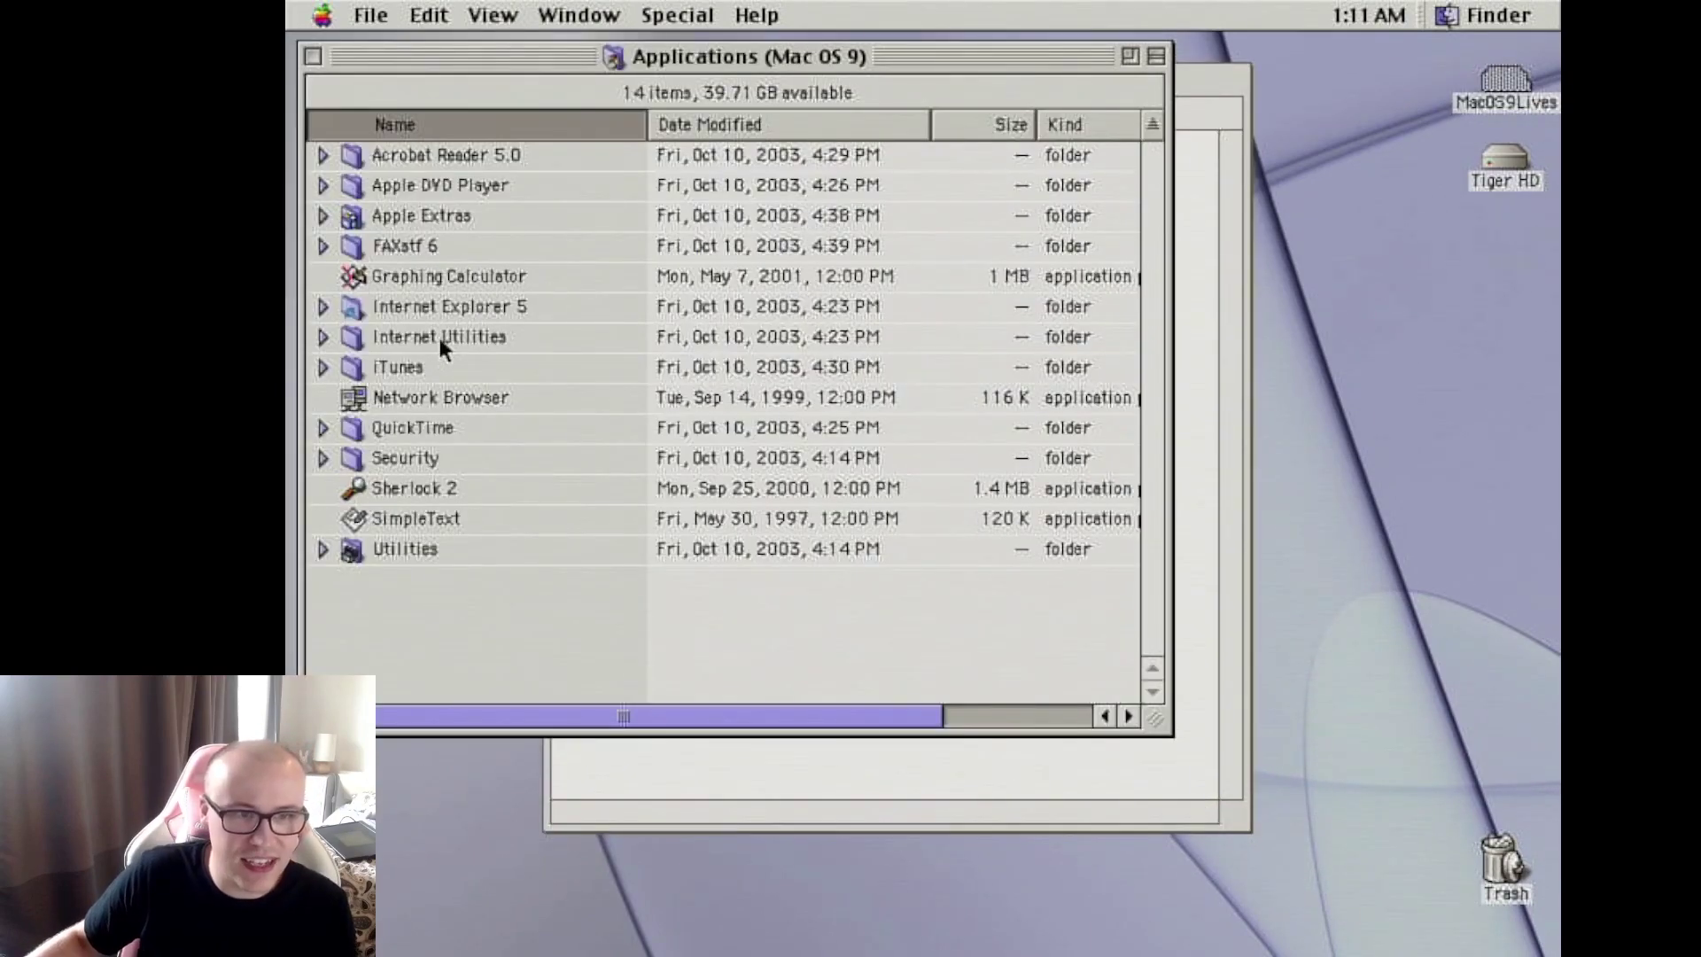
double_click(477, 303)
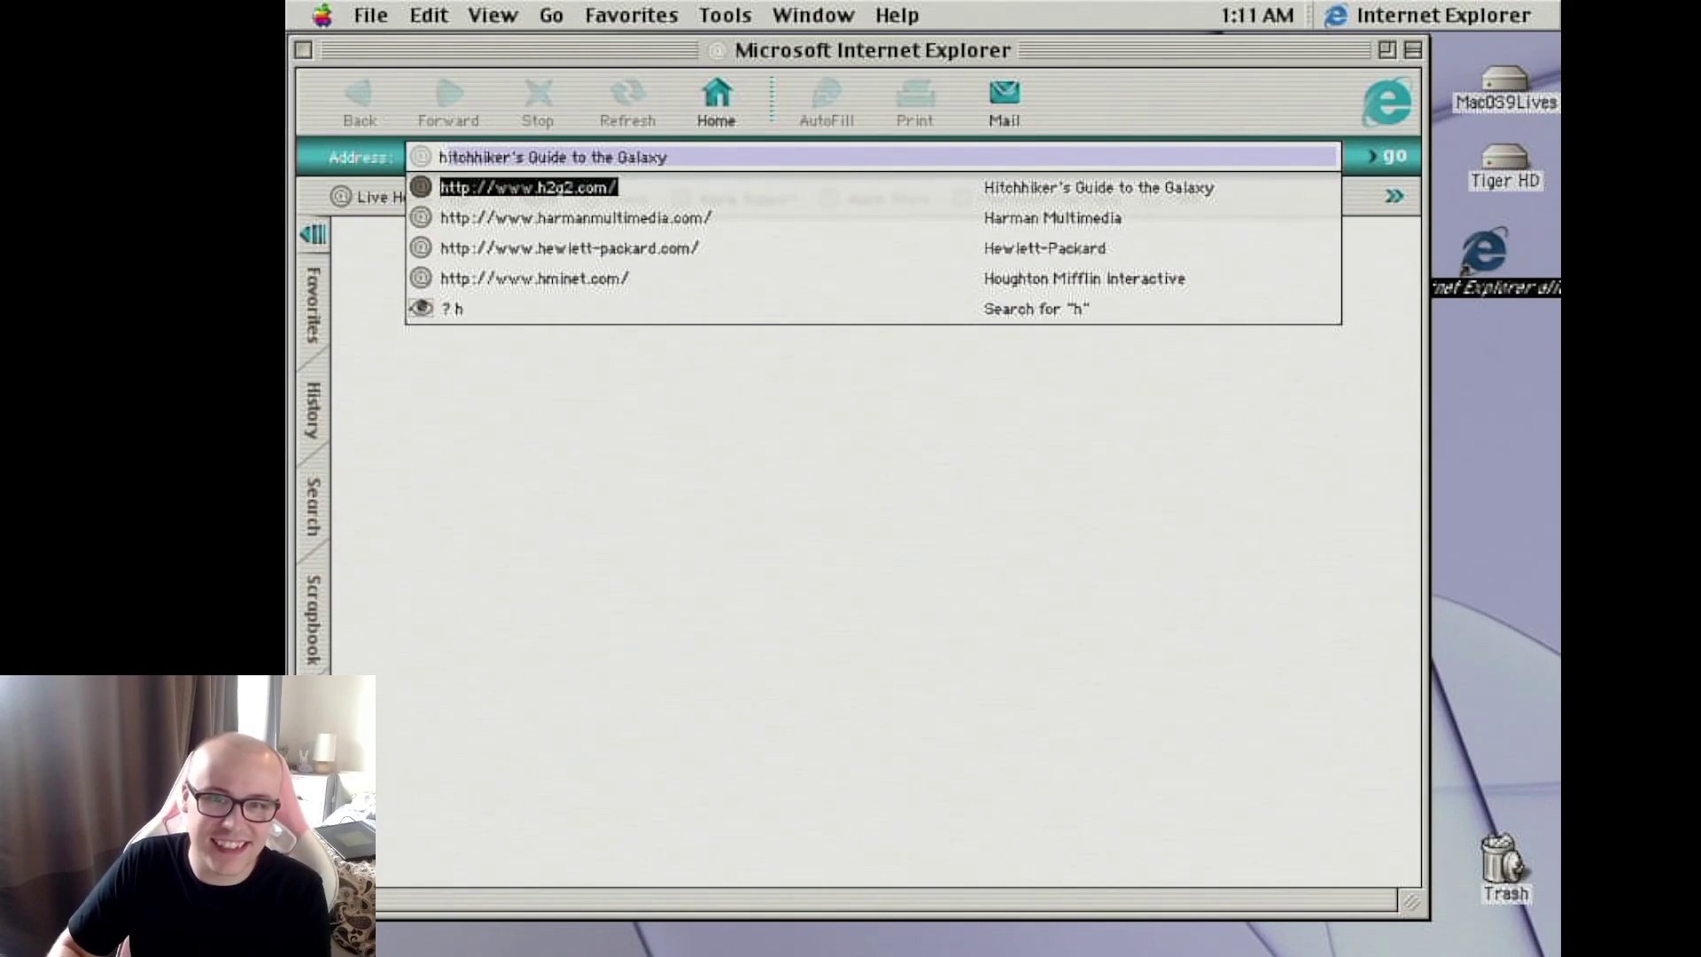
key("BackSpace")
key("BackSpace")
type("http://www.google.com")
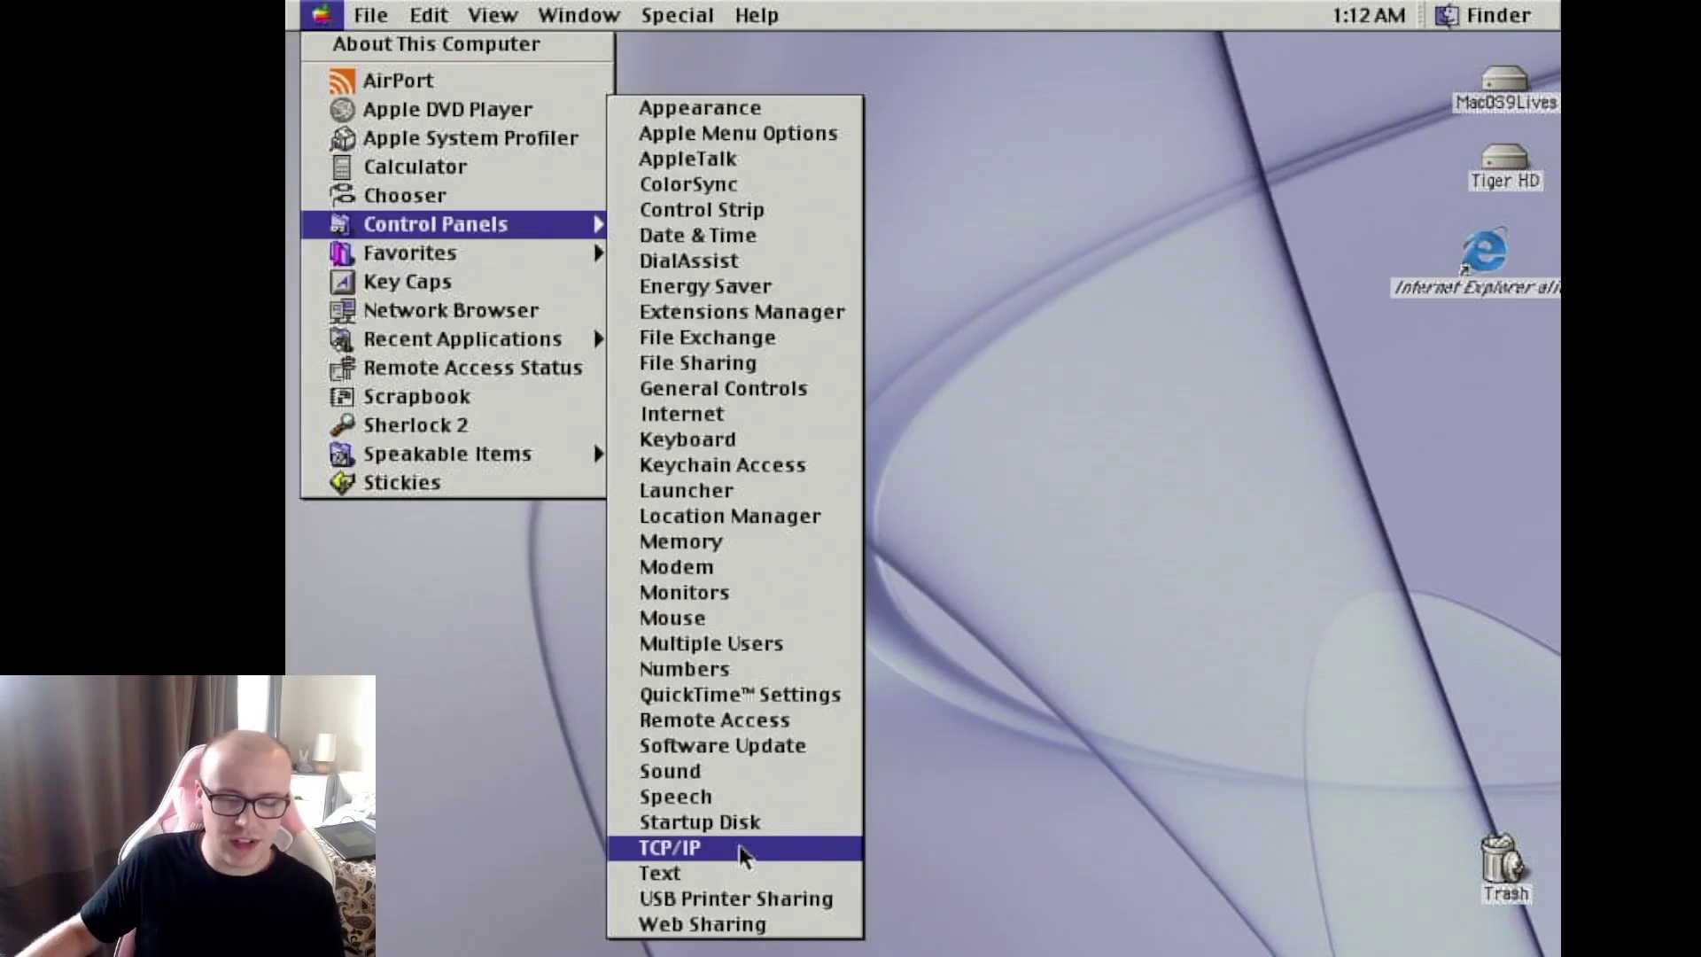
left_click(739, 843)
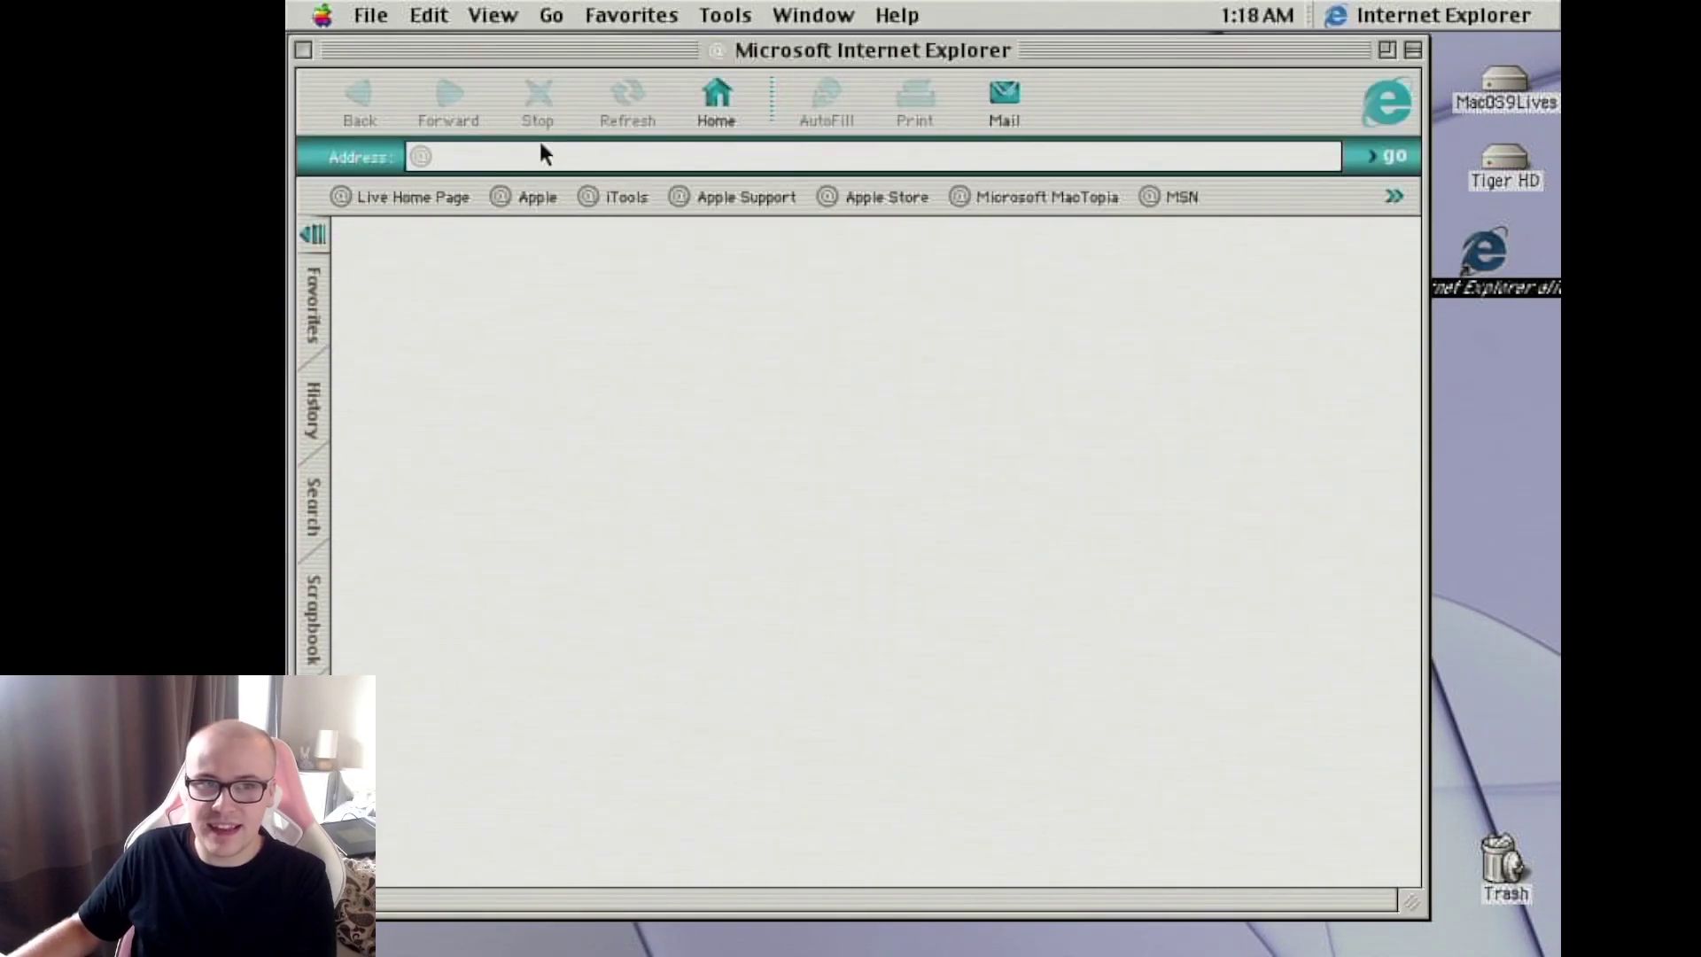
type("goo")
key("Return")
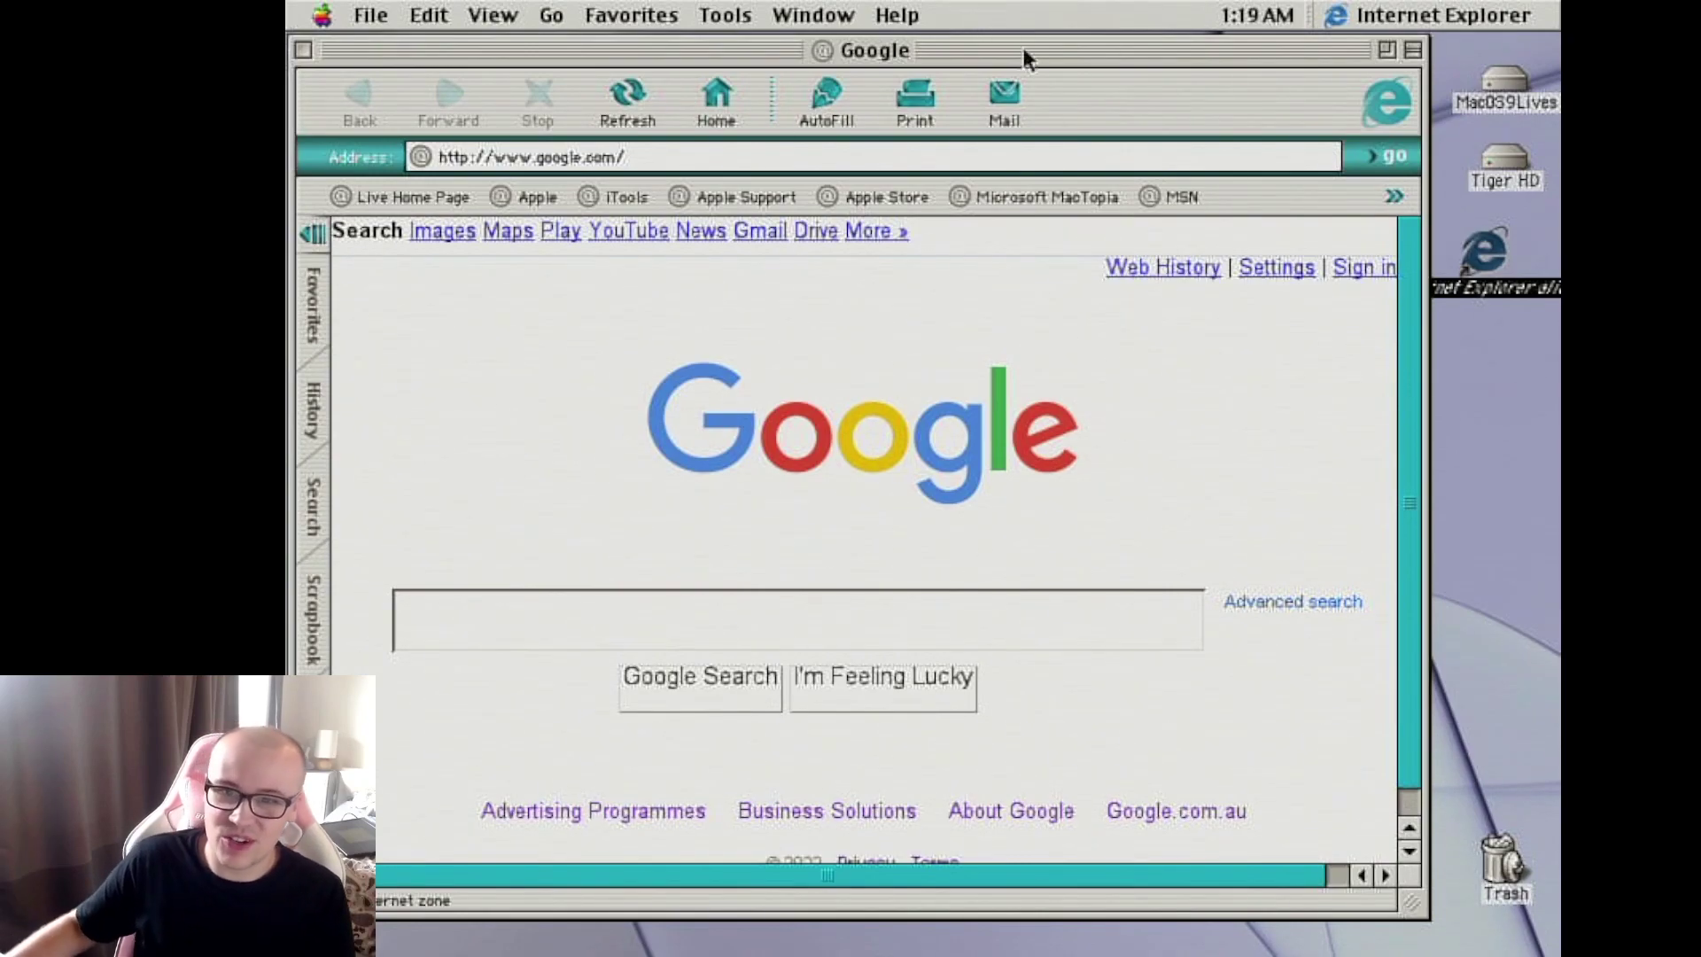
- Download Classilla over HTTP and save it to the desktop as classilla.sit
left_click_drag(1411, 349, 1425, 863)
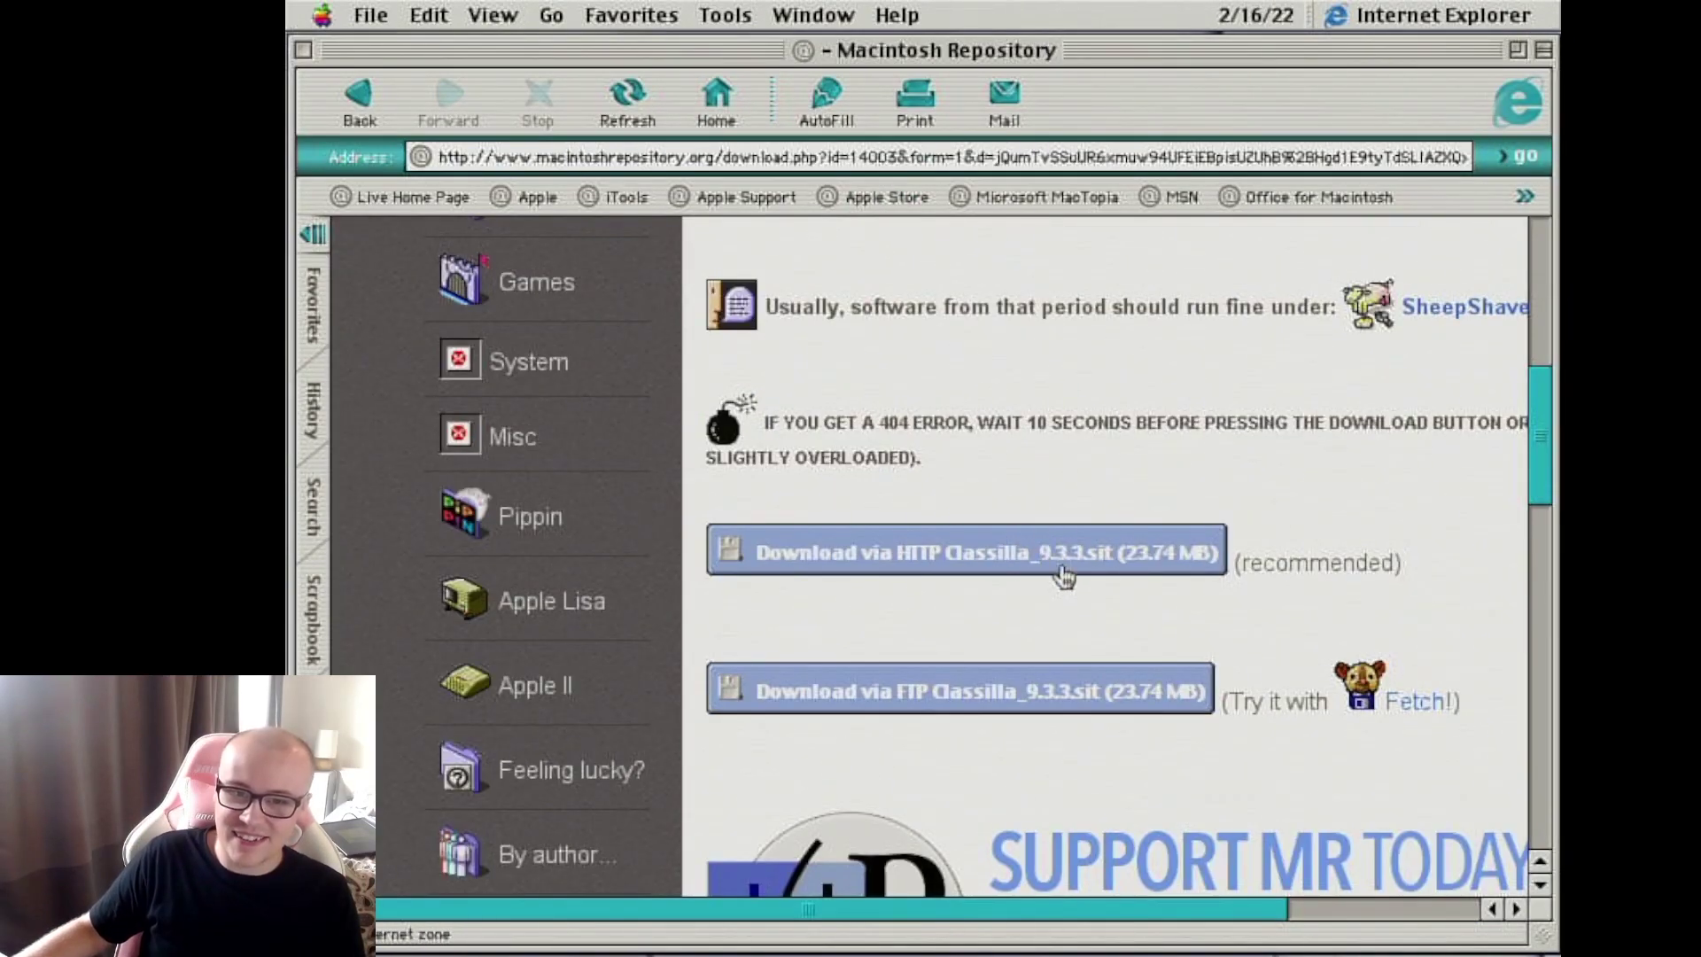
left_click(1063, 574)
type("classilla")
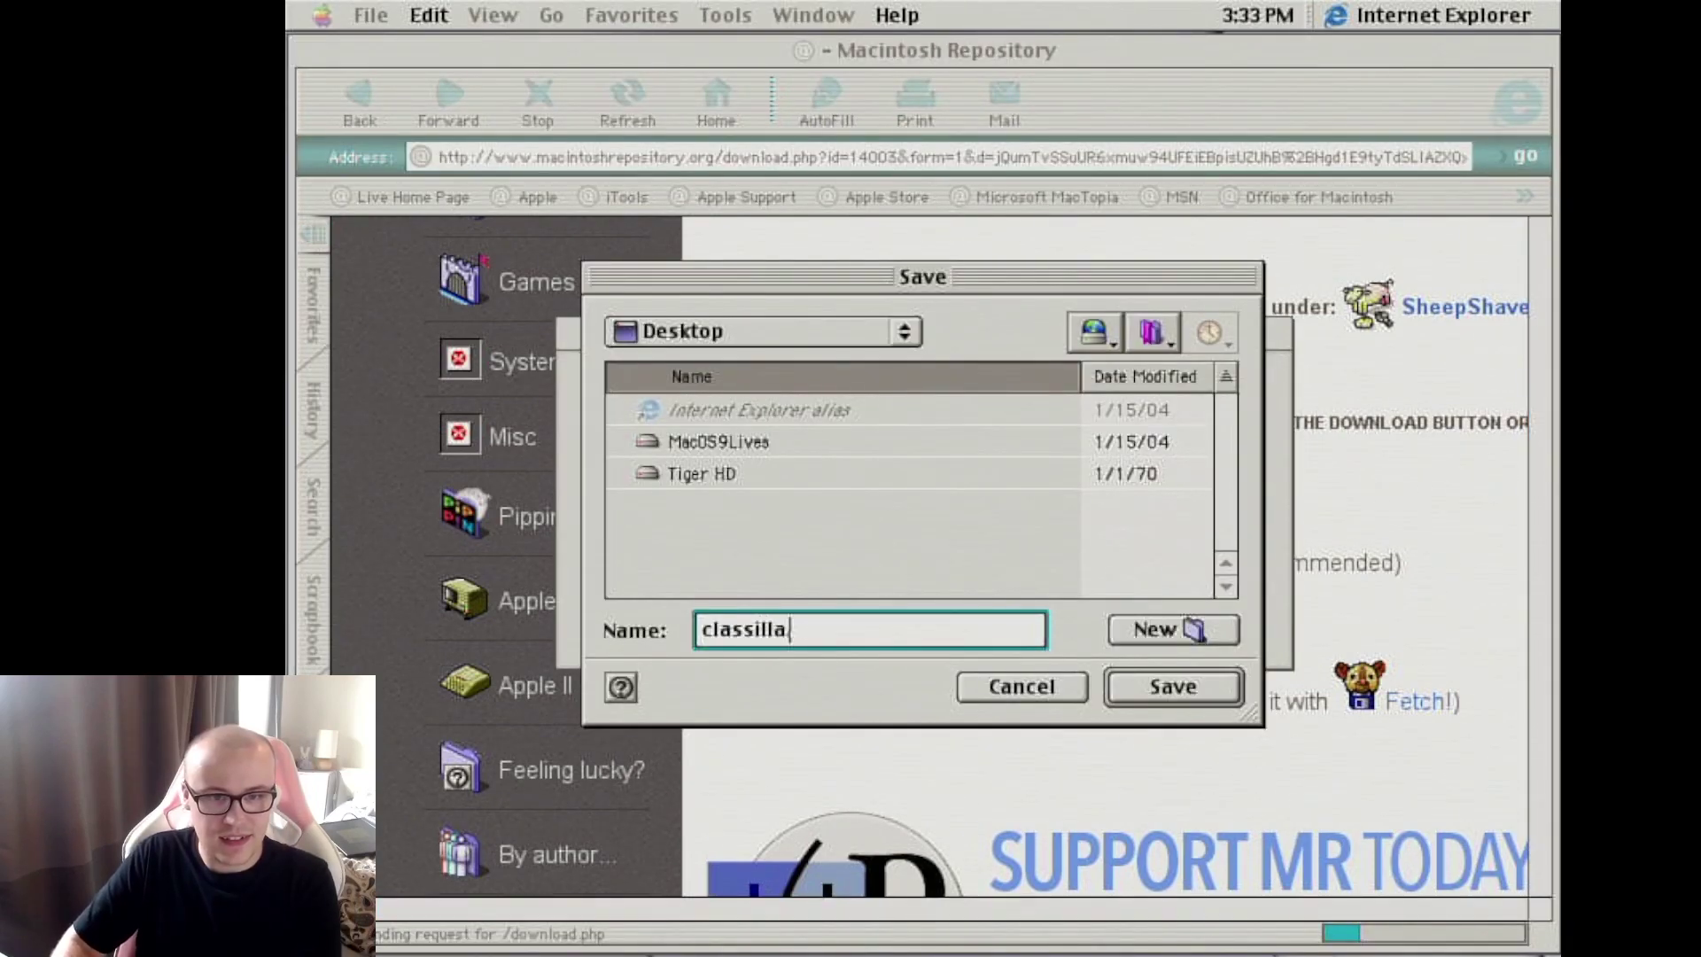
type(".sit")
left_click(1143, 686)
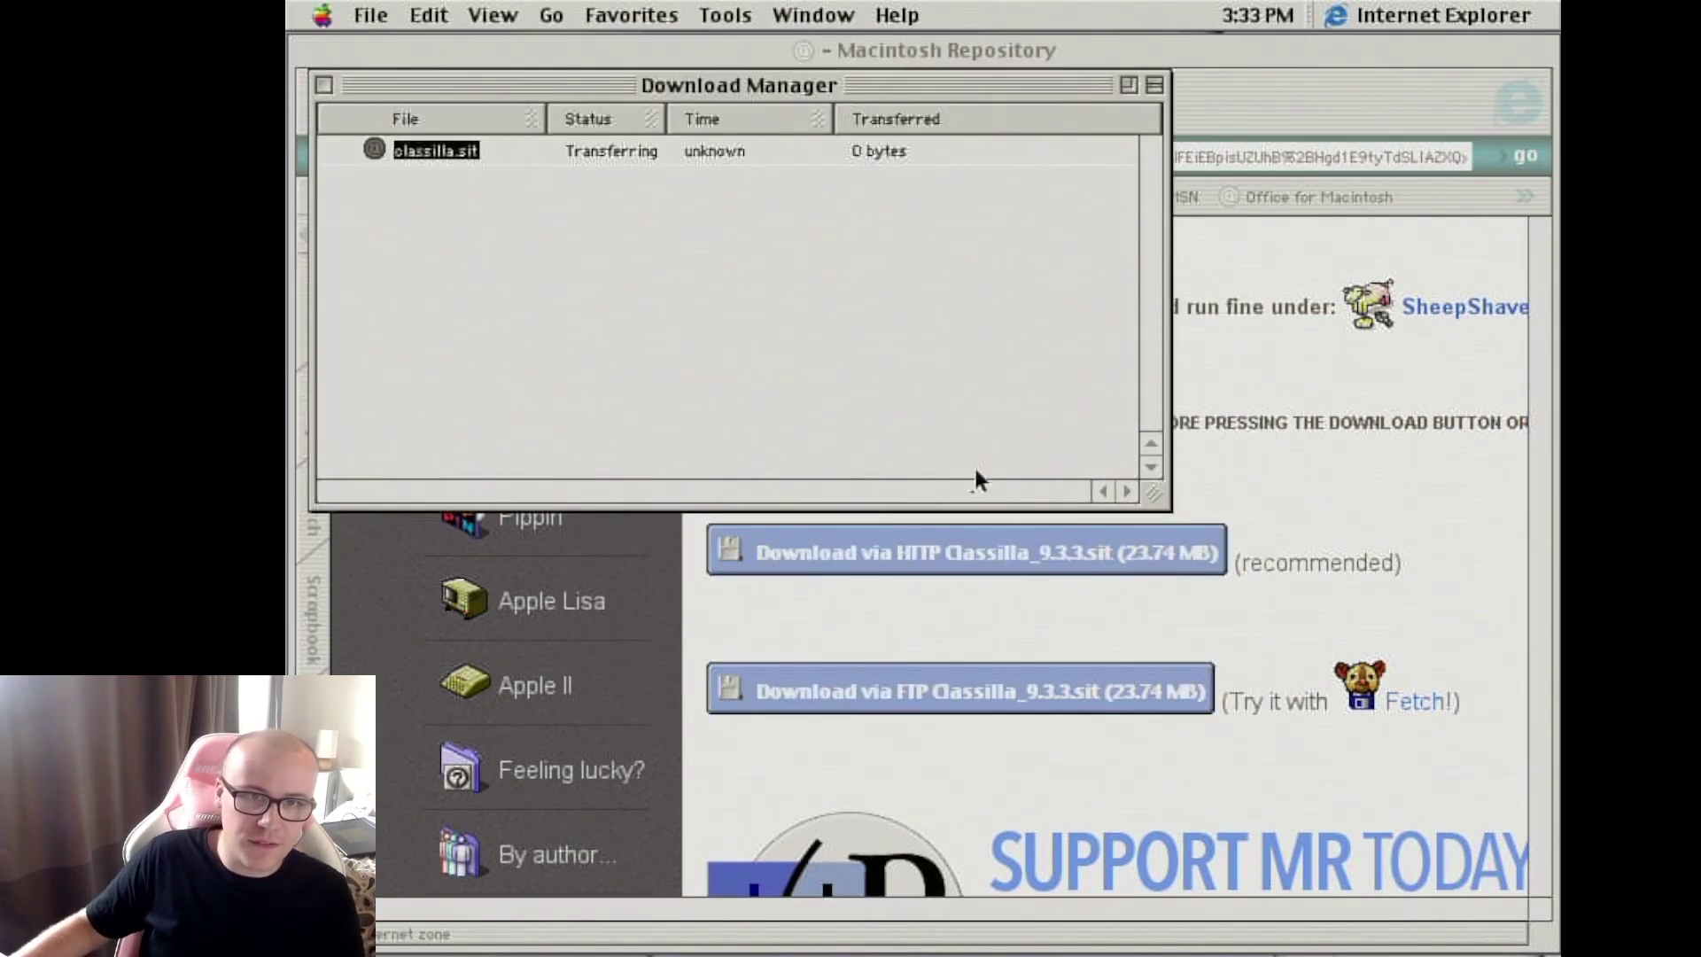
- Search Macintosh Repository for 'usb overdr' and start downloading USB Overdrive 1.4
left_click(505, 626)
type("usb overdr")
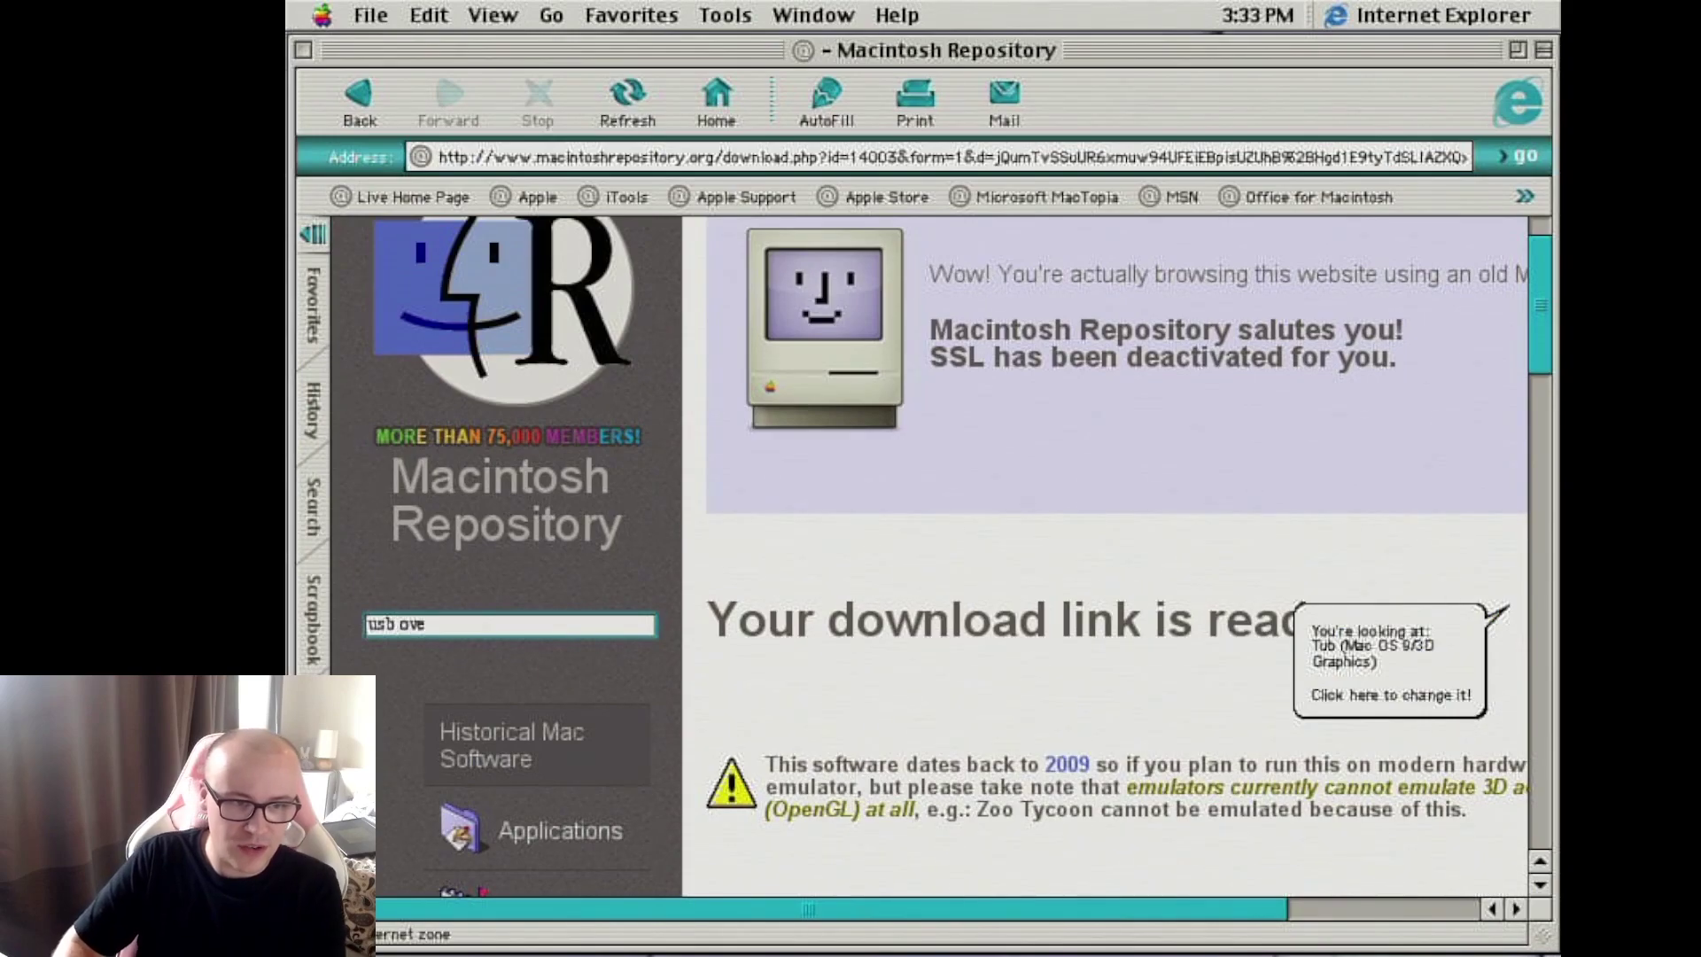
left_click(582, 837)
left_click_drag(1541, 540, 1549, 648)
left_click(1079, 564)
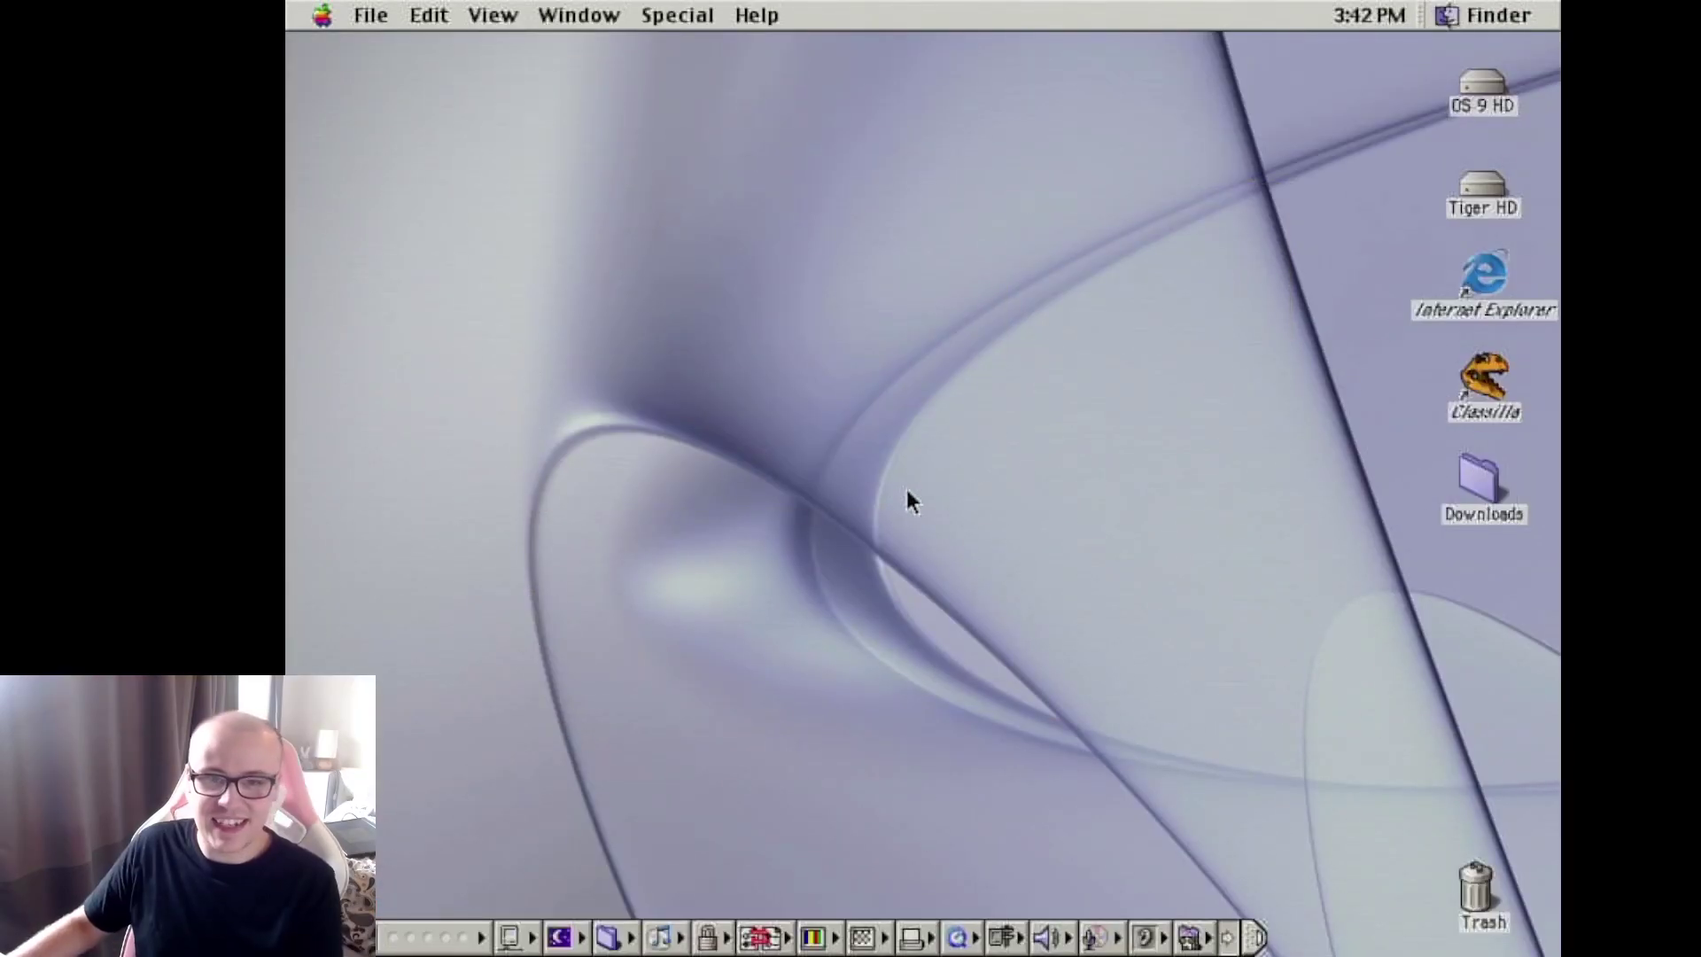
- Show About This Computer, reporting Mac OS 9.2.2 with 512 MB, and move the window up-left
left_click(322, 15)
left_click(372, 43)
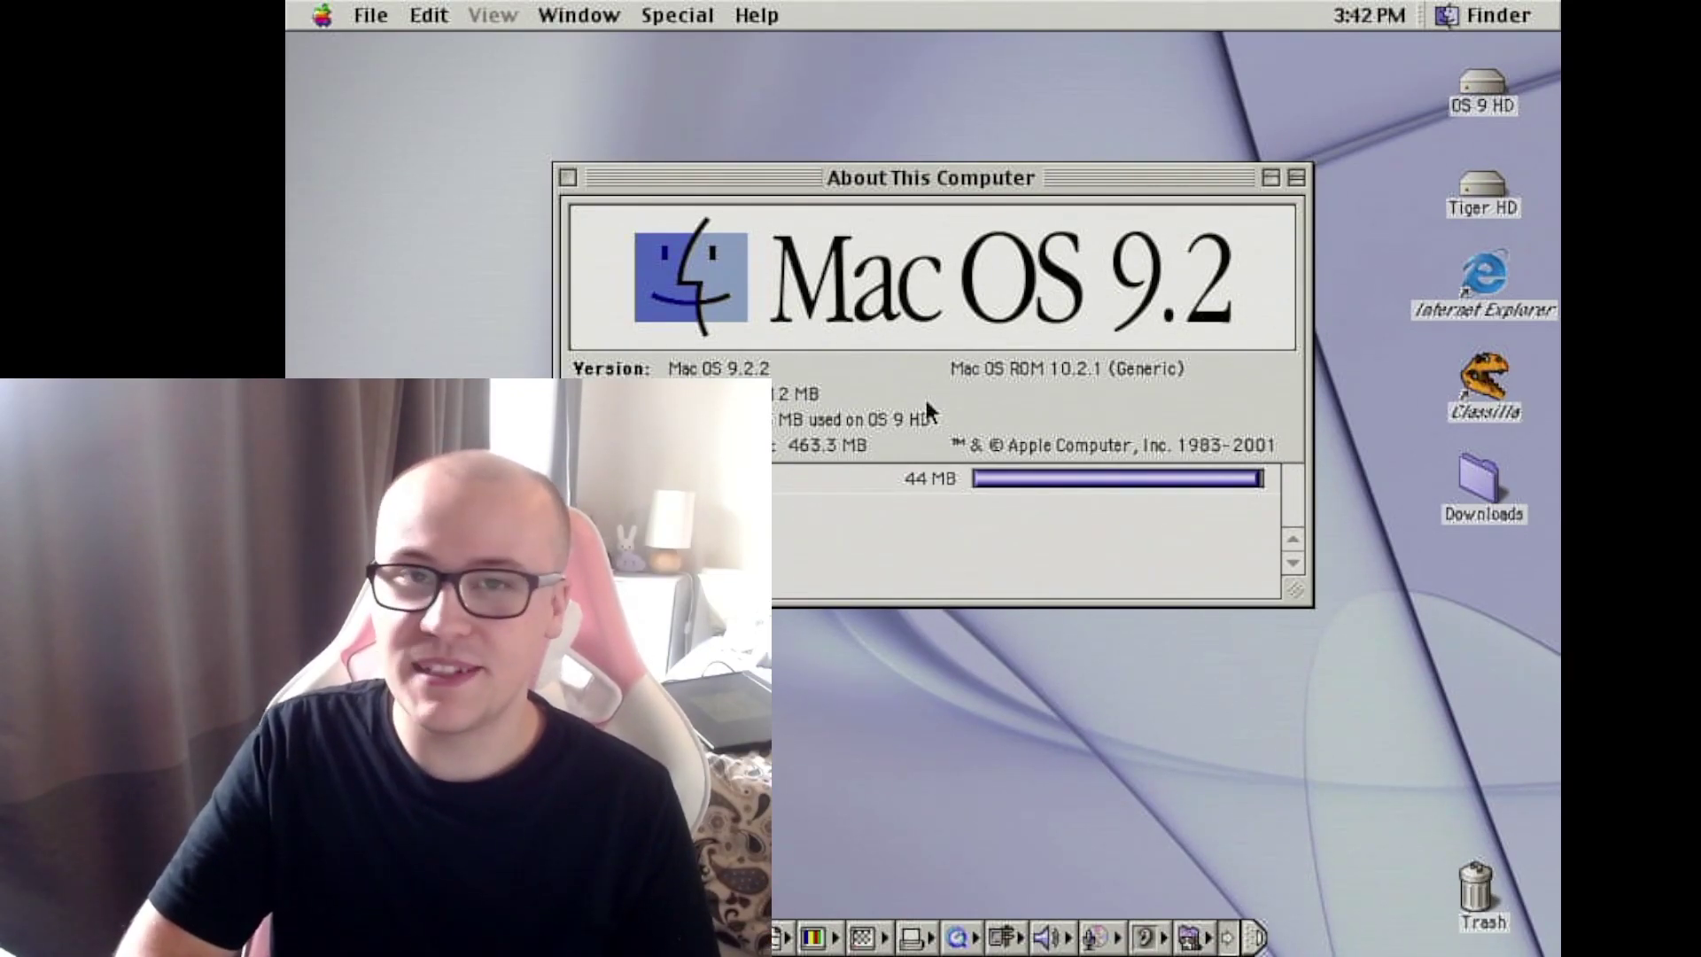
mouse_move(1002, 178)
left_mouse_down()
mouse_move(852, 138)
mouse_move(1006, 185)
mouse_move(989, 201)
left_mouse_up()
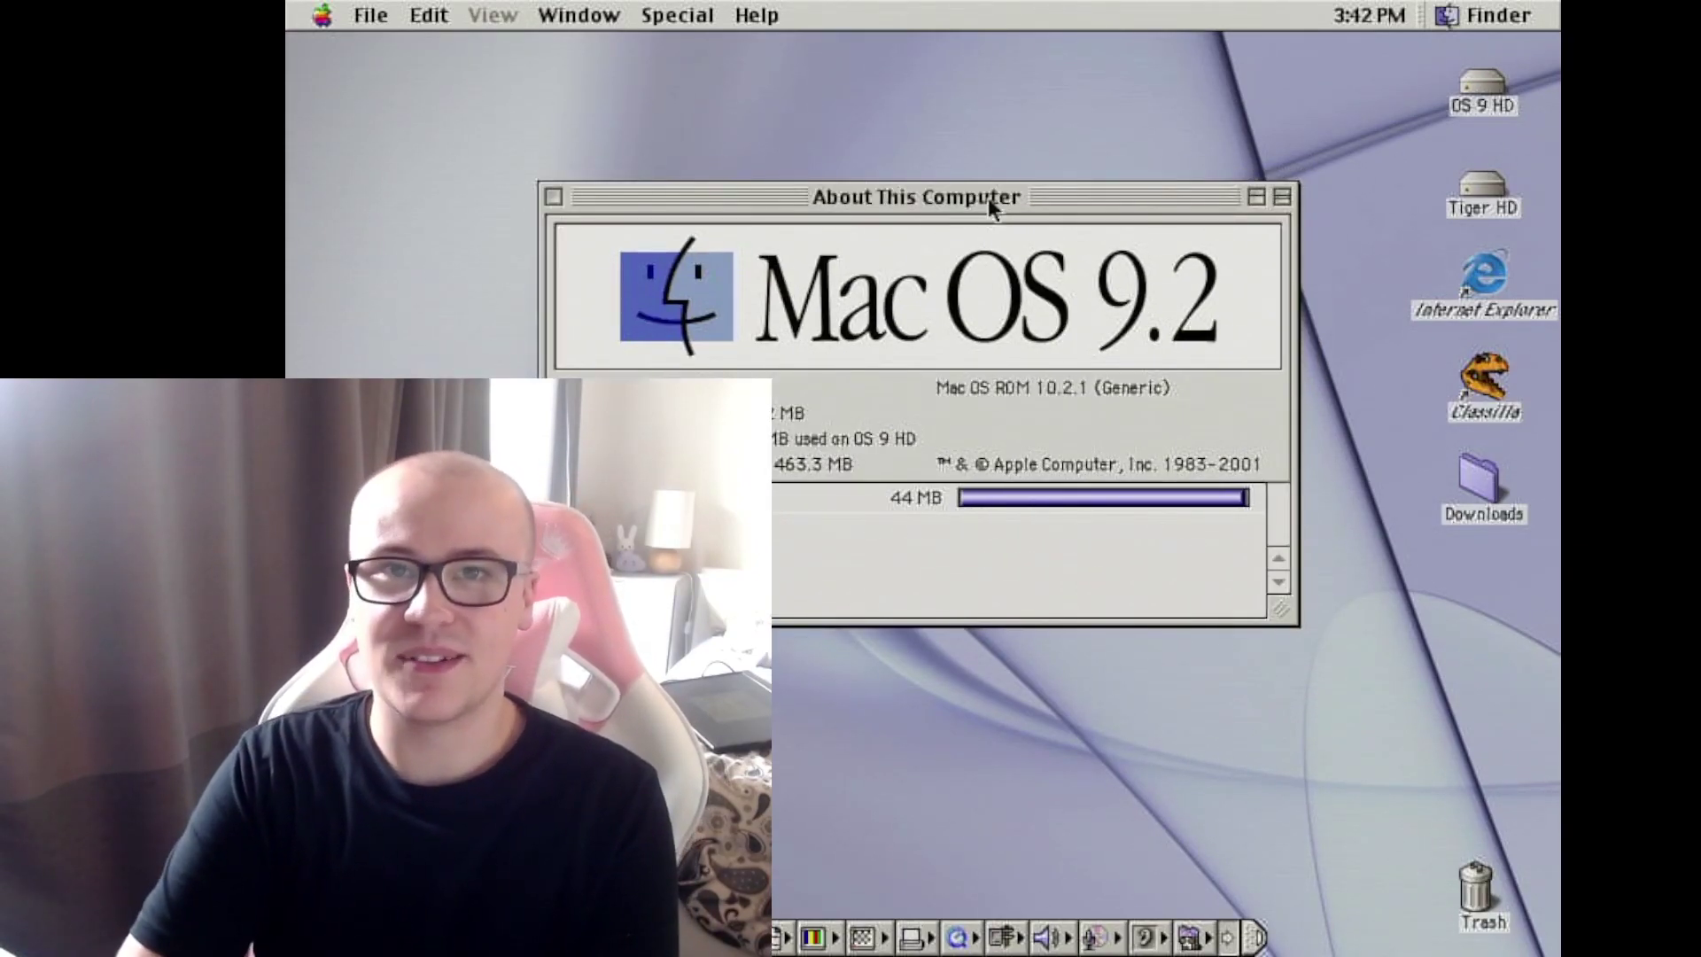